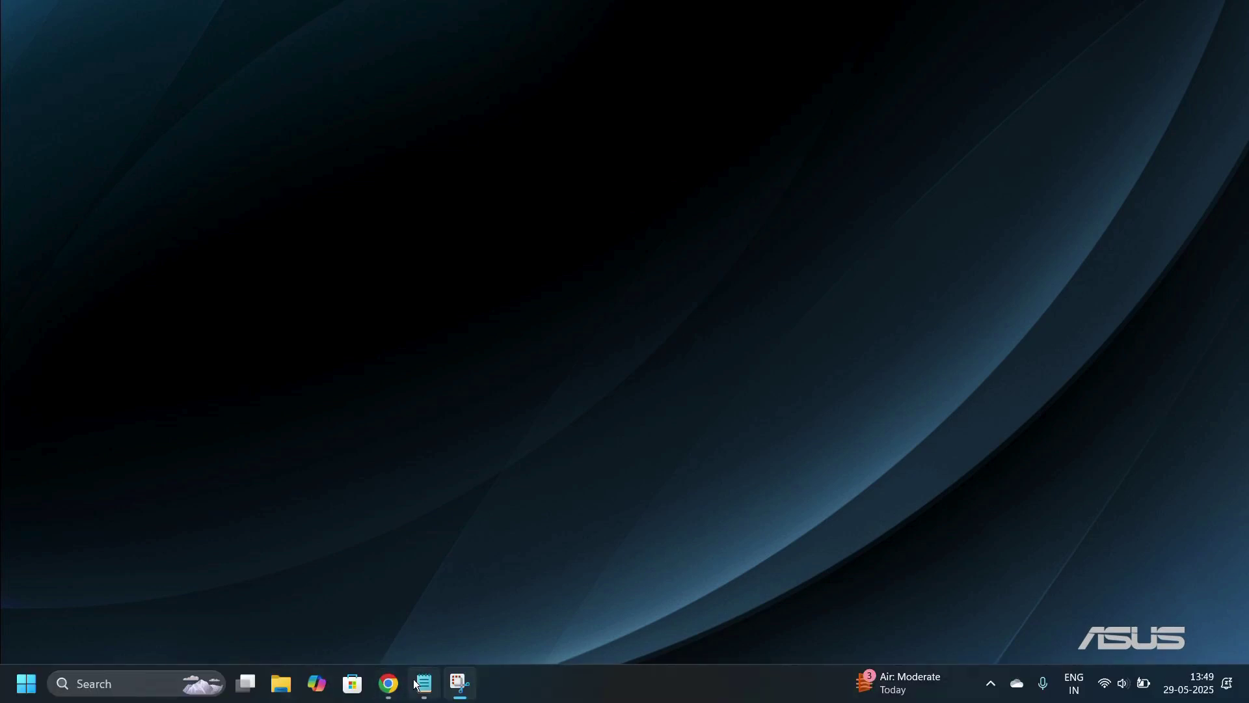
# - Search Google for 'openshot download' so the openshot.org download page tops the results
pyautogui.click(394, 683)
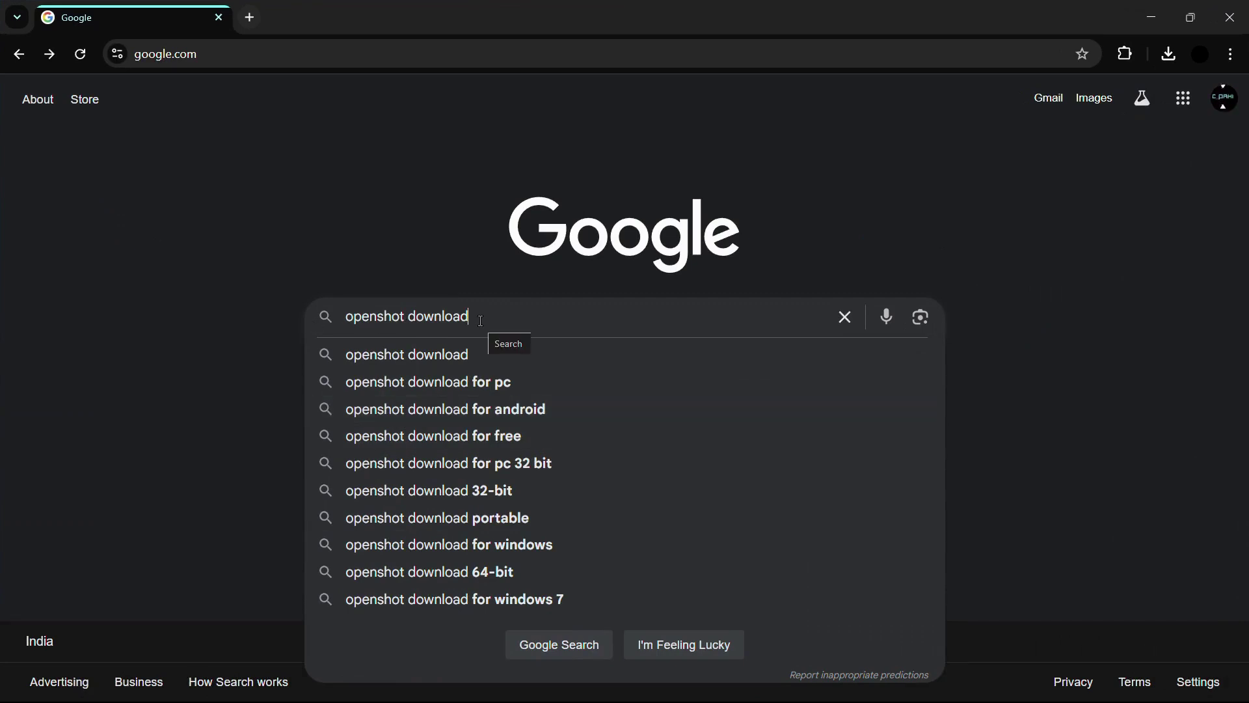
pyautogui.press('Return')
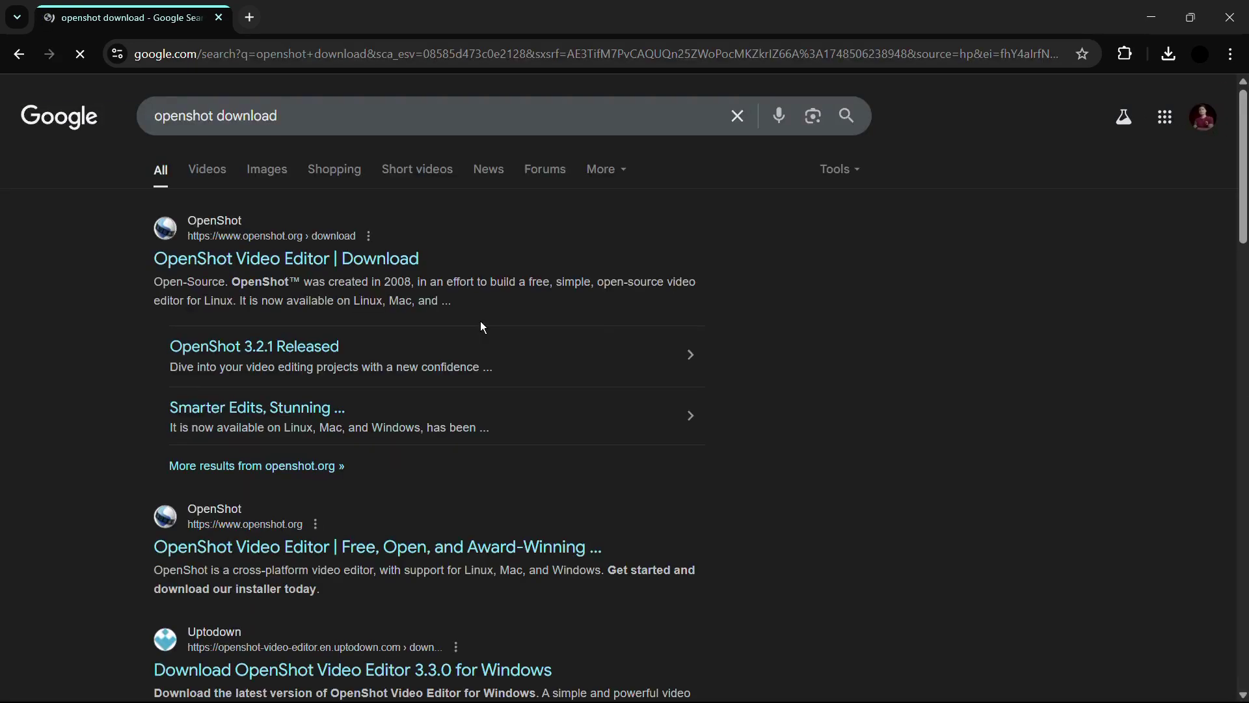
pyautogui.keyDown('ctrl'); pyautogui.scroll(3, 262, 205); pyautogui.keyUp('ctrl')
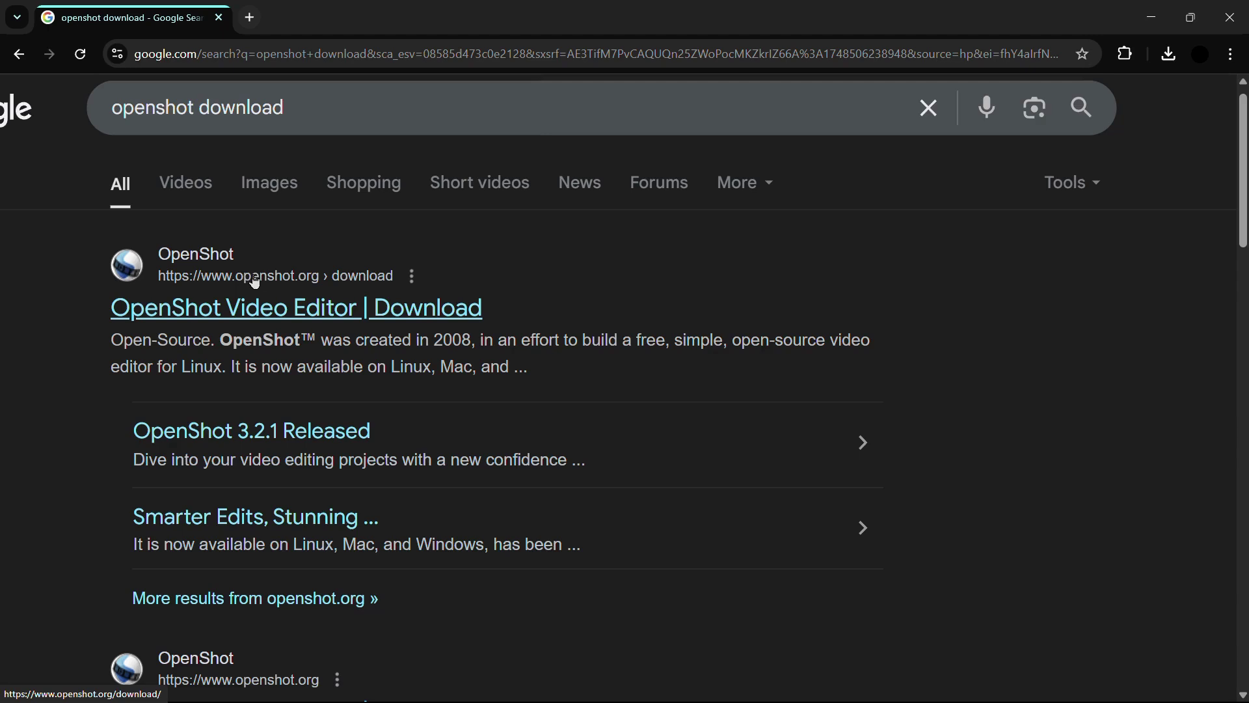
# - Open the openshot.org download page and highlight the Windows (64-bit Installer) heading
pyautogui.click(240, 303)
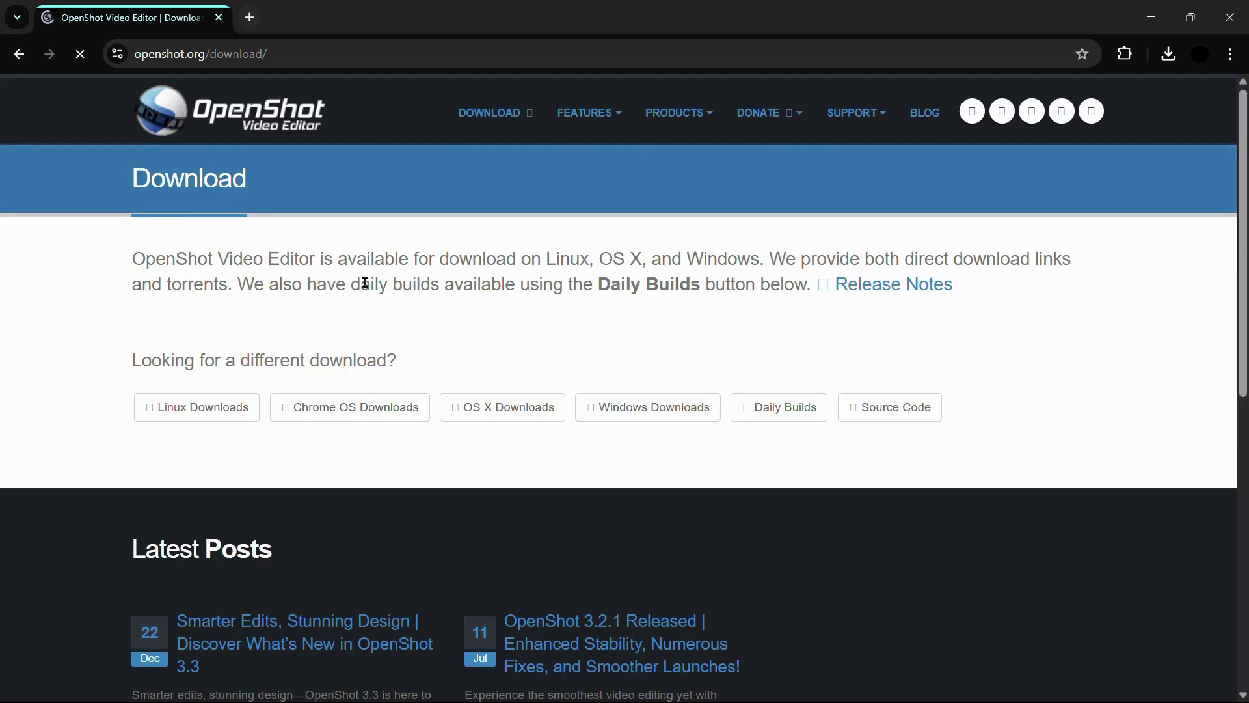
pyautogui.scroll(-1, 384, 326)
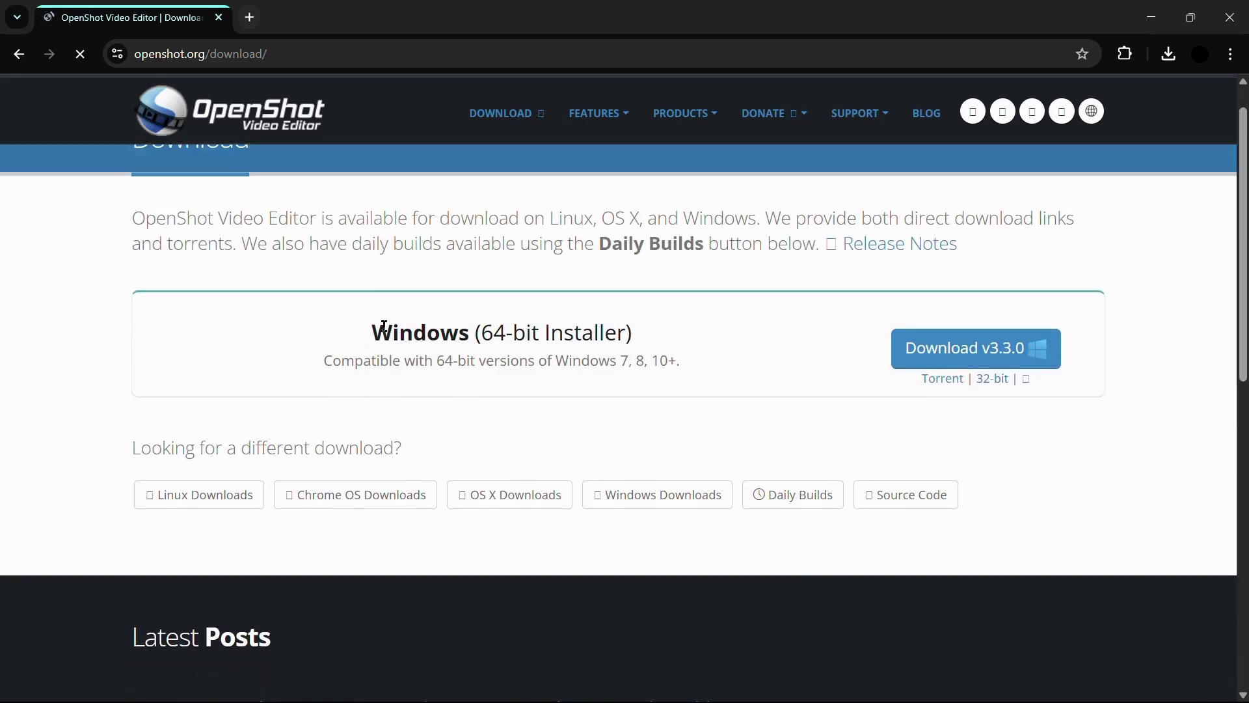
pyautogui.moveTo(369, 324); pyautogui.dragTo(635, 420)
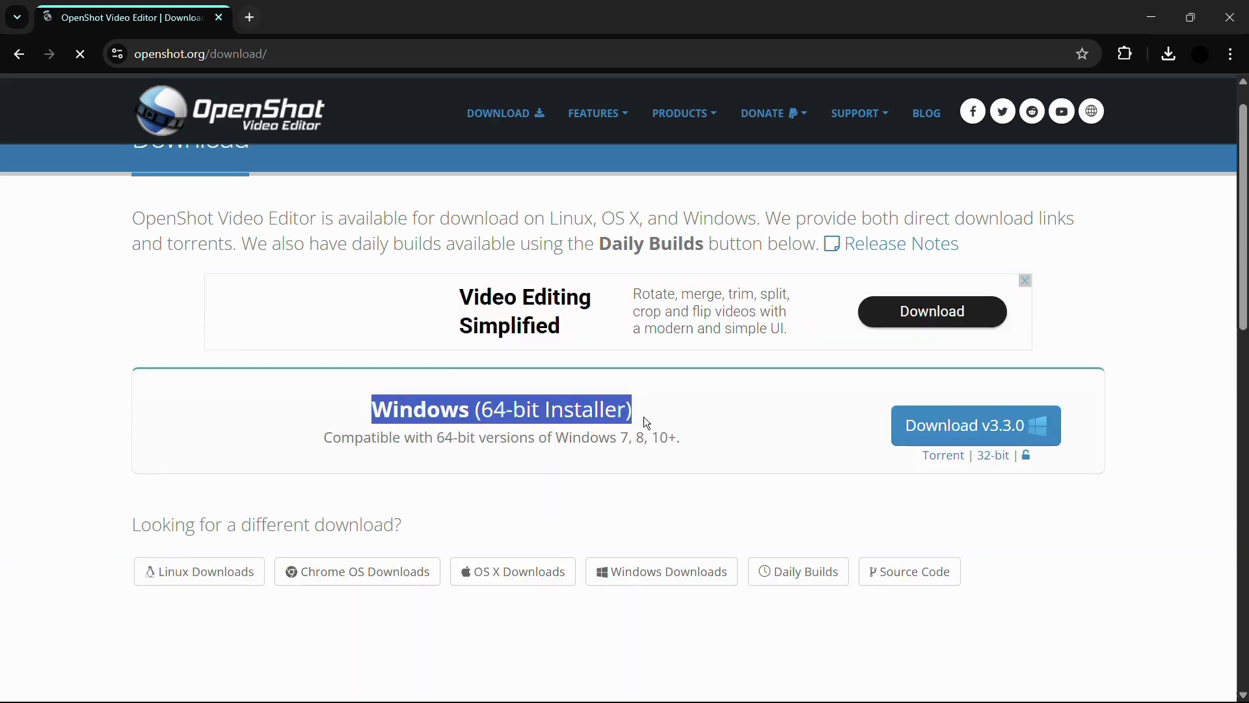
pyautogui.click(646, 415)
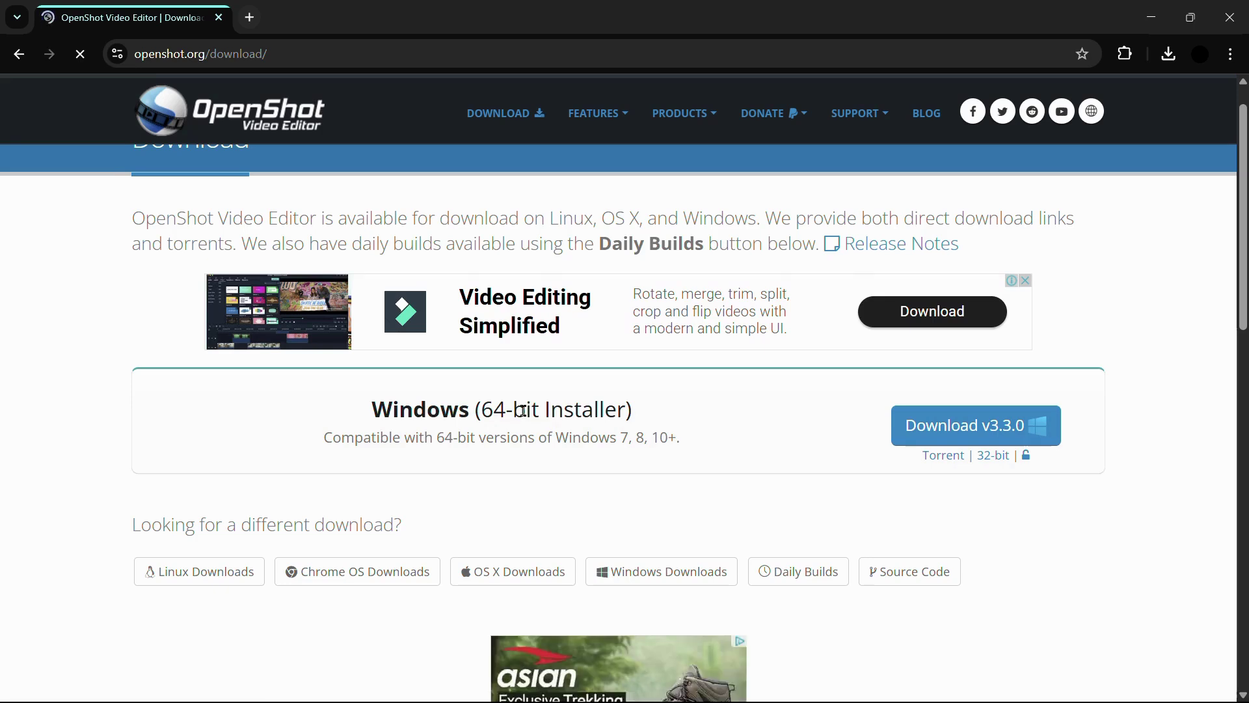
pyautogui.scroll(-1, 523, 411)
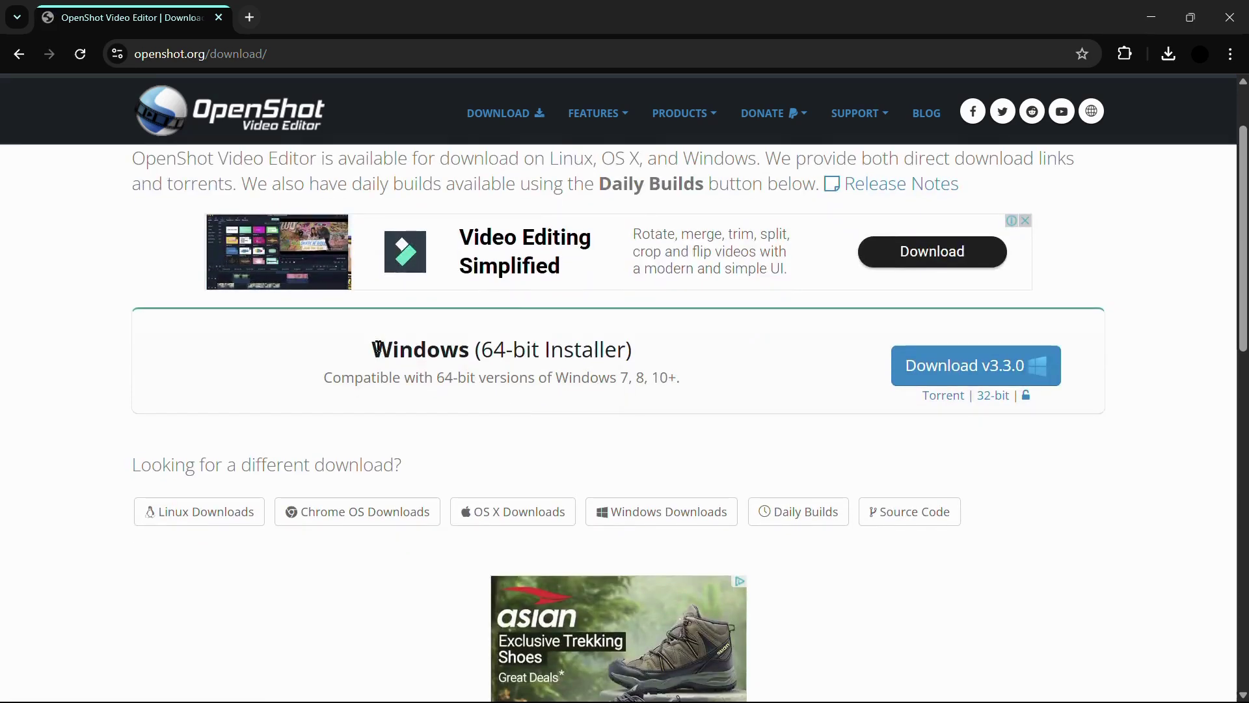
pyautogui.moveTo(372, 351); pyautogui.dragTo(611, 353)
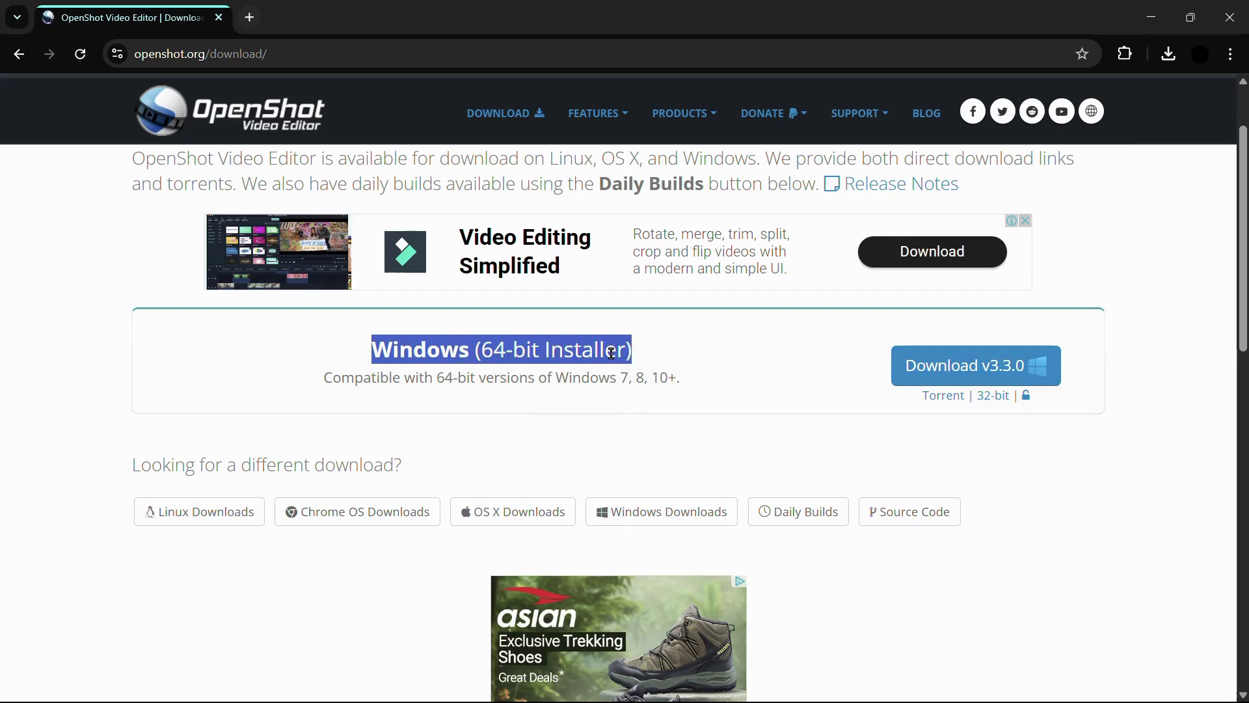
pyautogui.click(494, 344)
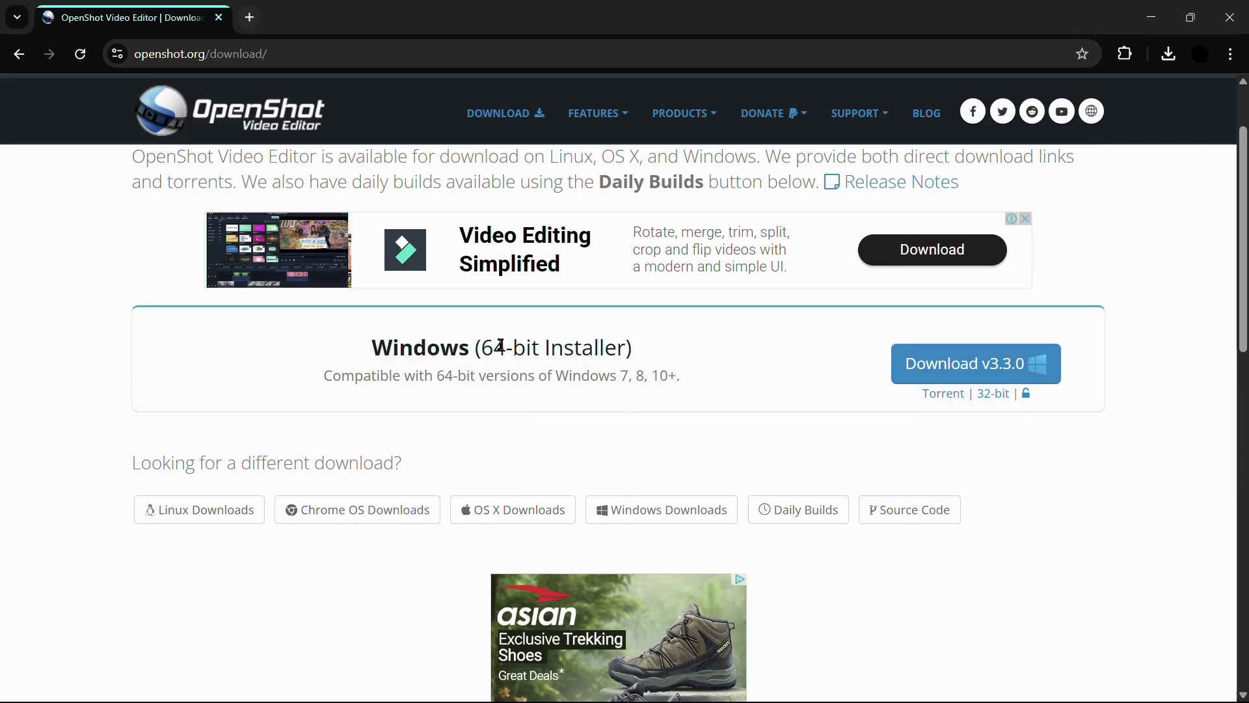
# - Review the Windows compatibility line and the v3.3.0 installer options on the download page
pyautogui.scroll(-1, 498, 345)
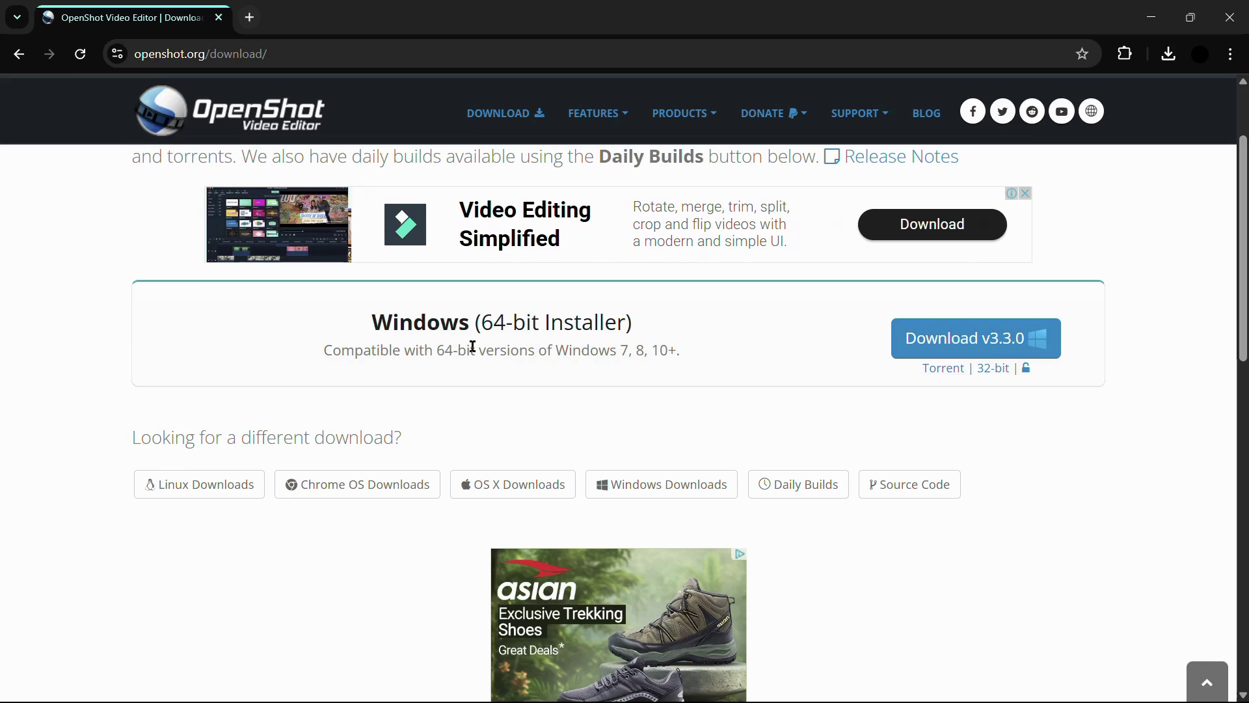
pyautogui.moveTo(324, 351); pyautogui.dragTo(731, 351)
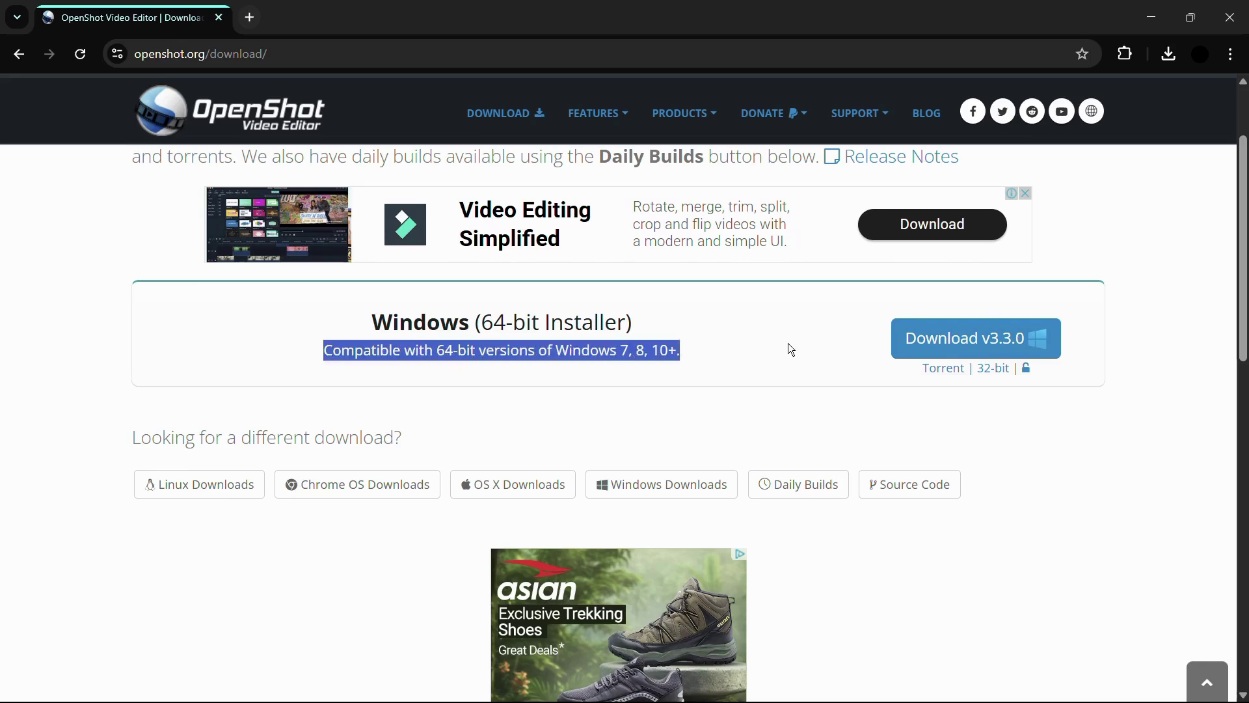
pyautogui.scroll(-1, 616, 397)
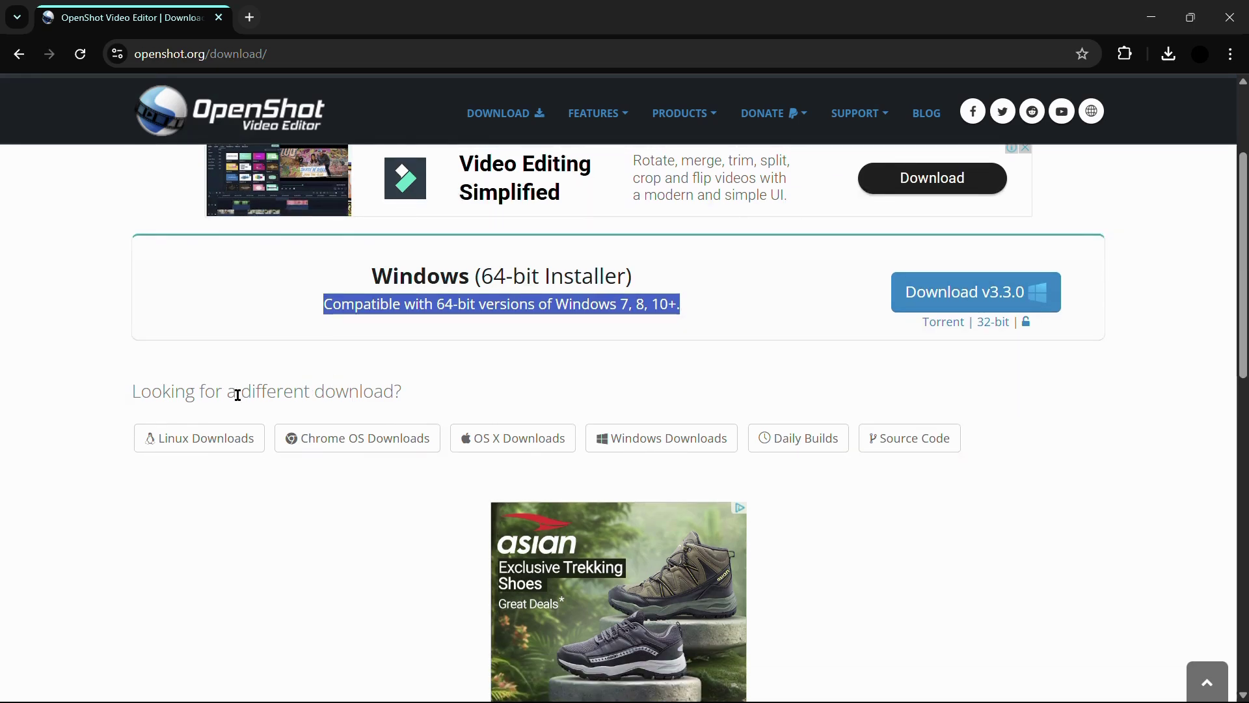
pyautogui.scroll(-1, 238, 395)
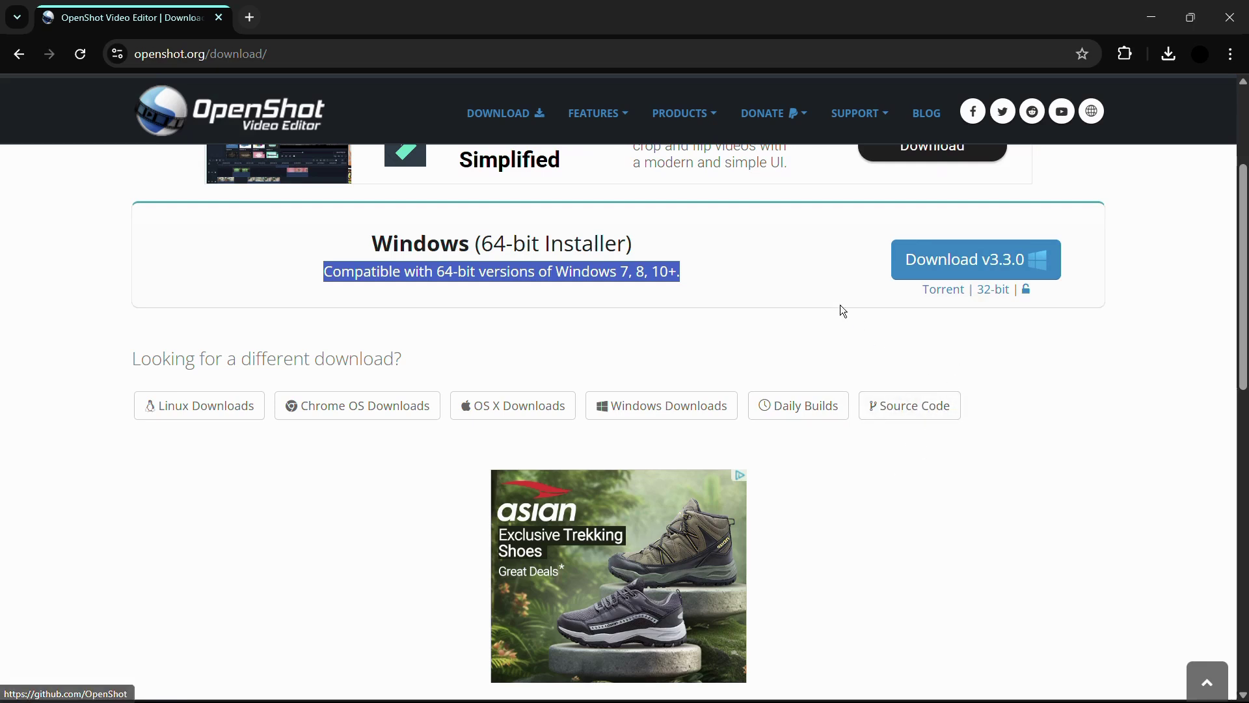
pyautogui.scroll(2, 839, 306)
pyautogui.scroll(1, 696, 376)
pyautogui.click(648, 389)
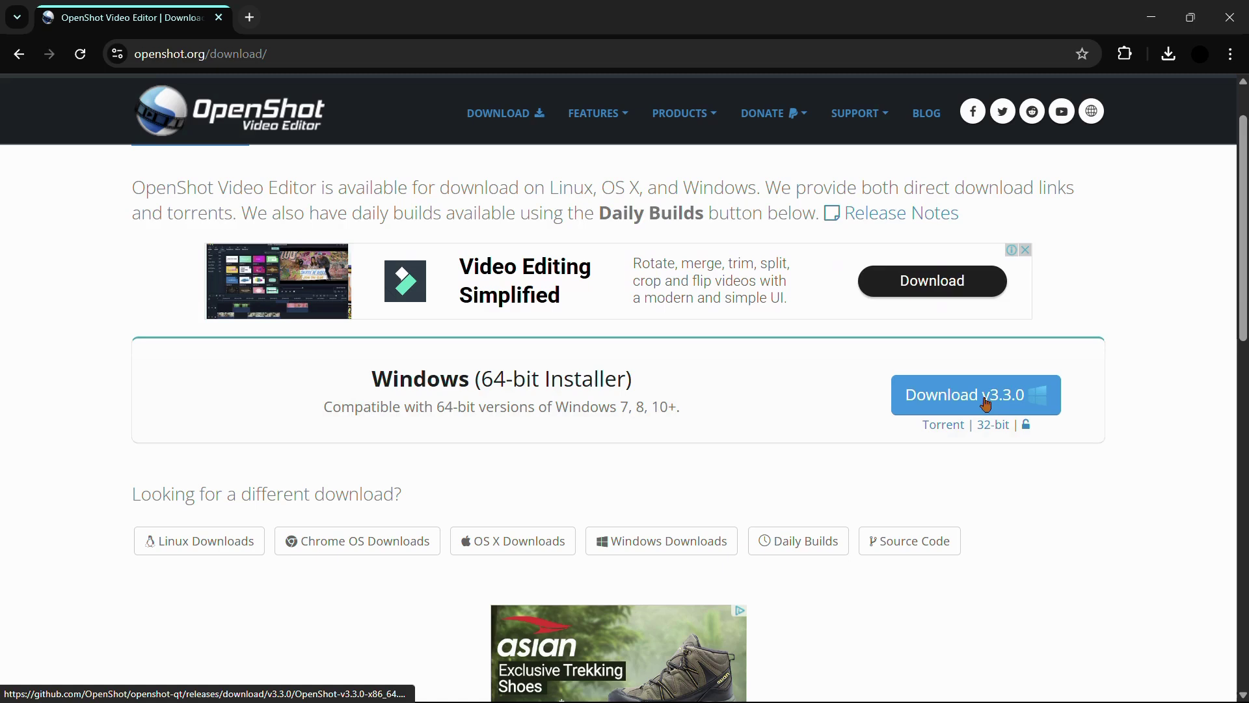
pyautogui.scroll(2, 1011, 405)
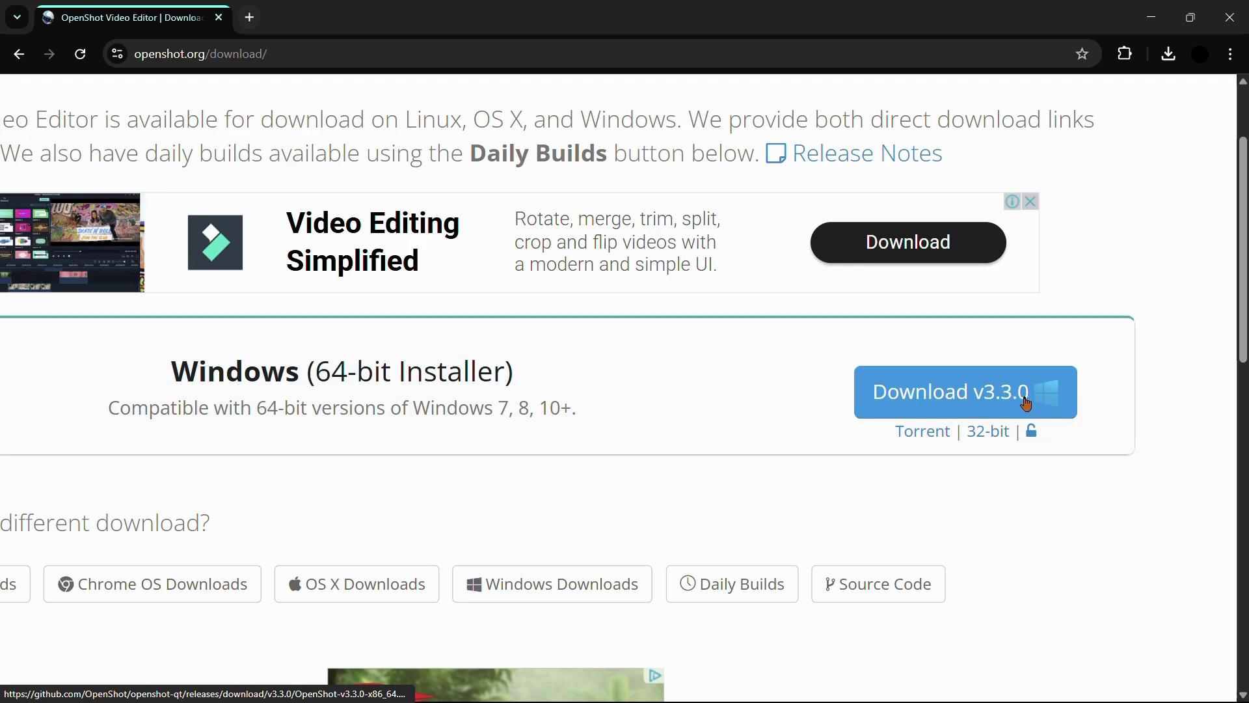
pyautogui.scroll(-1, 947, 391)
pyautogui.scroll(-2, 947, 391)
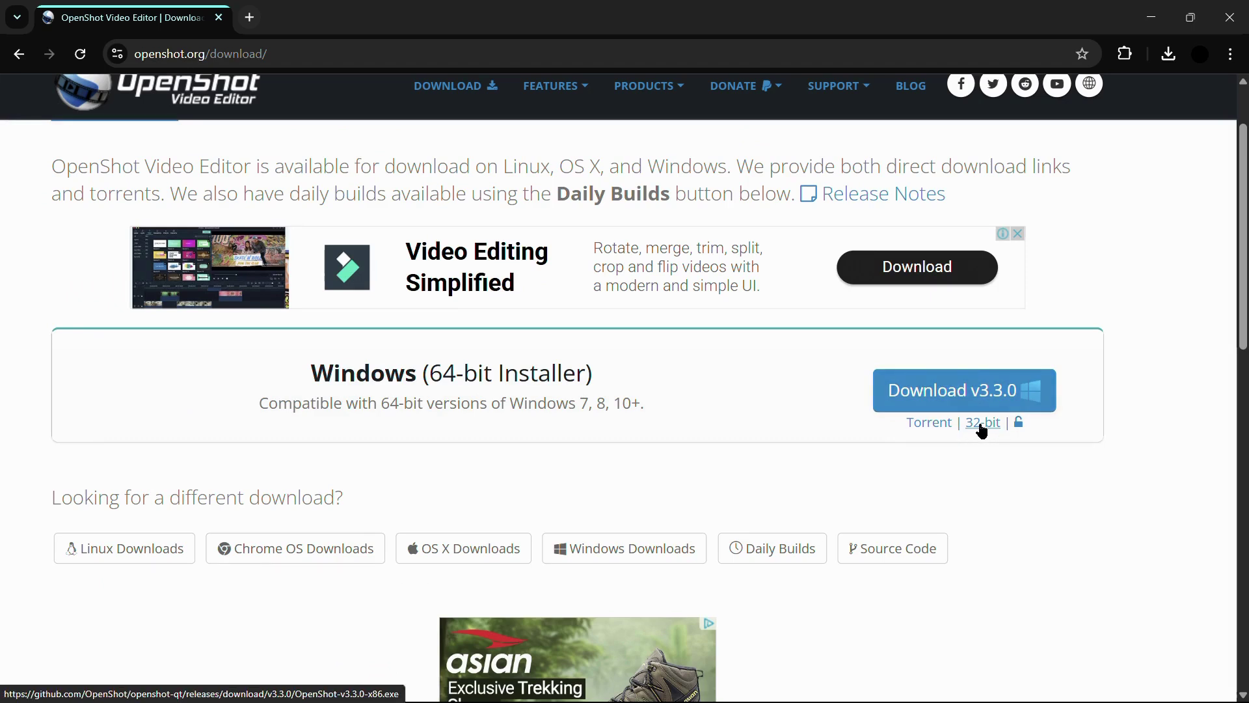
# - Start downloading the Windows 64-bit OpenShot v3.3.0 installer
pyautogui.click(949, 390)
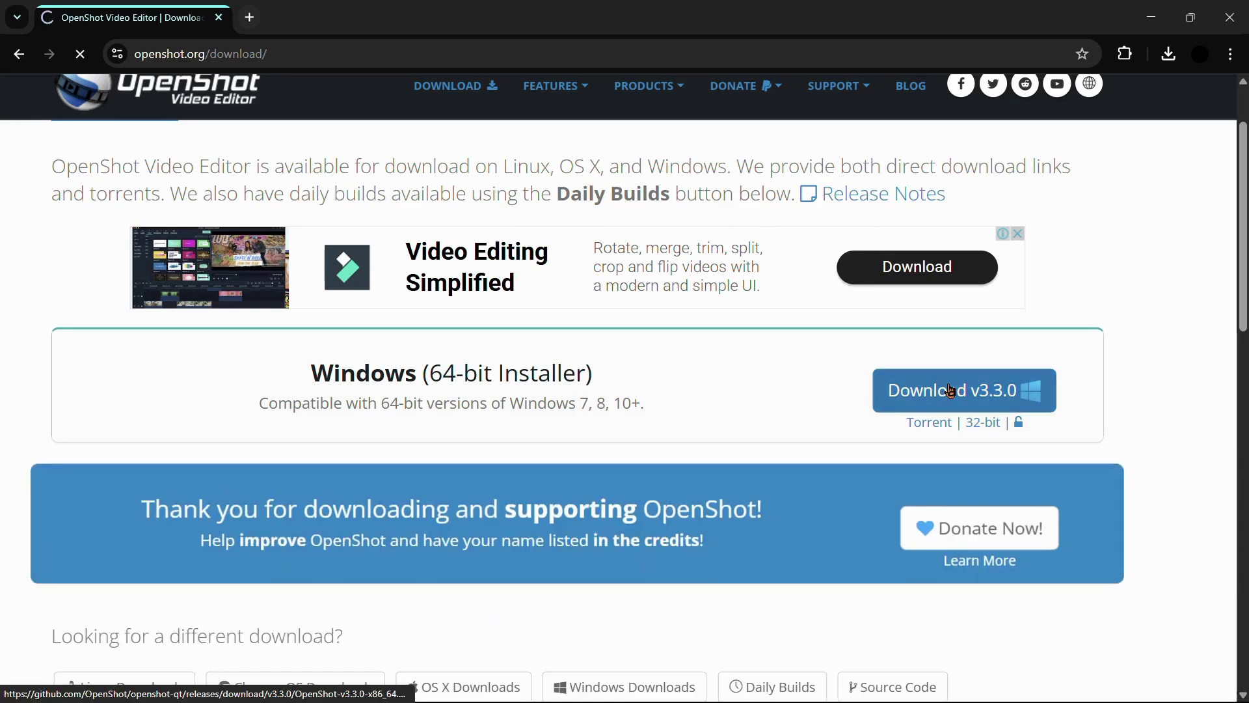
pyautogui.scroll(-1, 857, 483)
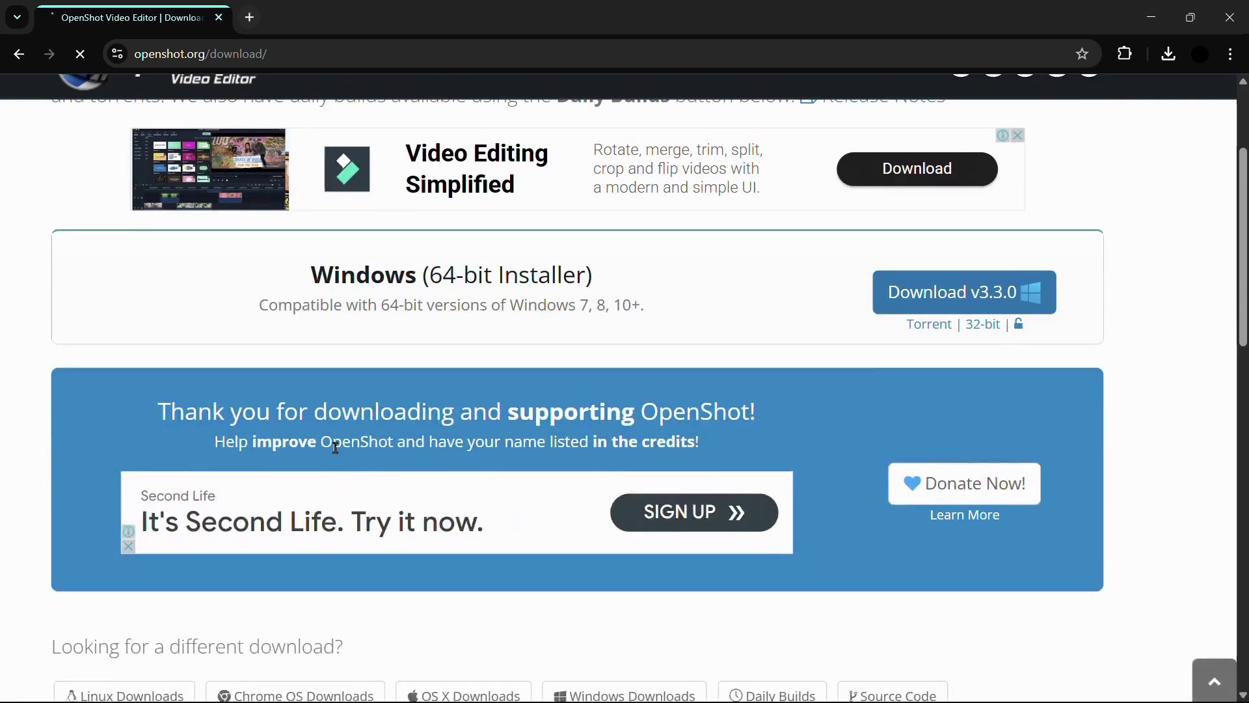
pyautogui.scroll(-1, 494, 397)
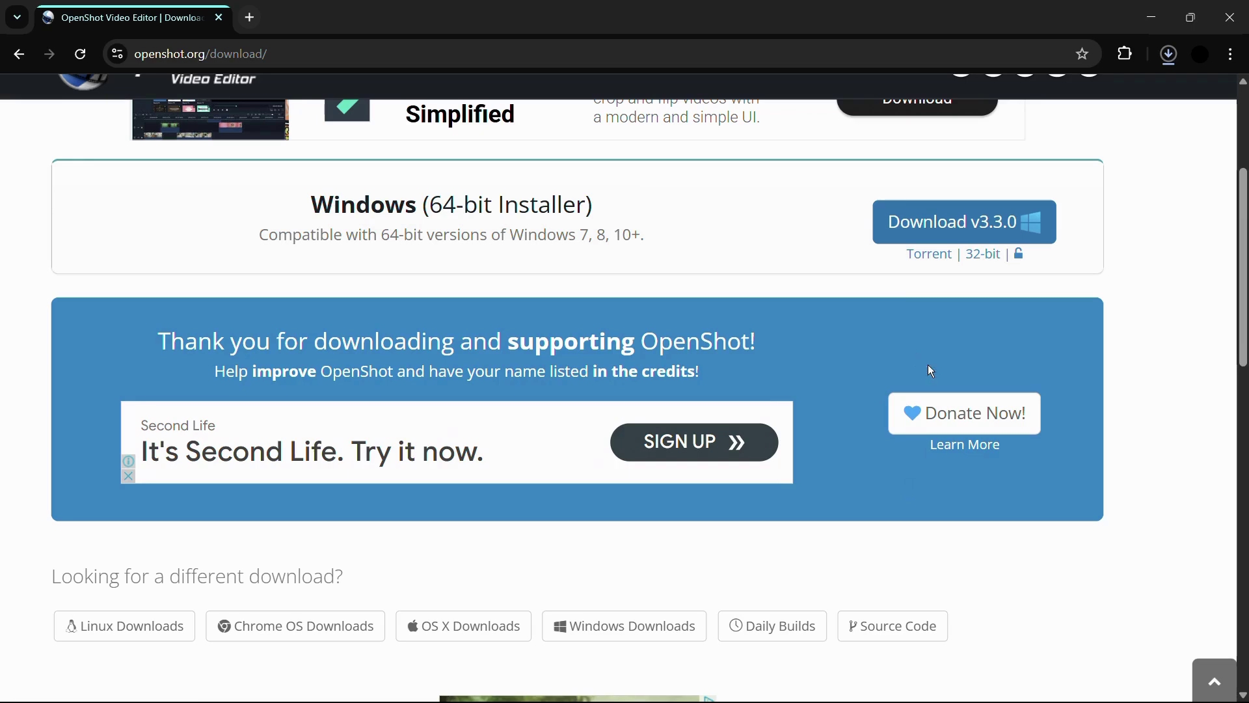
pyautogui.scroll(2, 1050, 322)
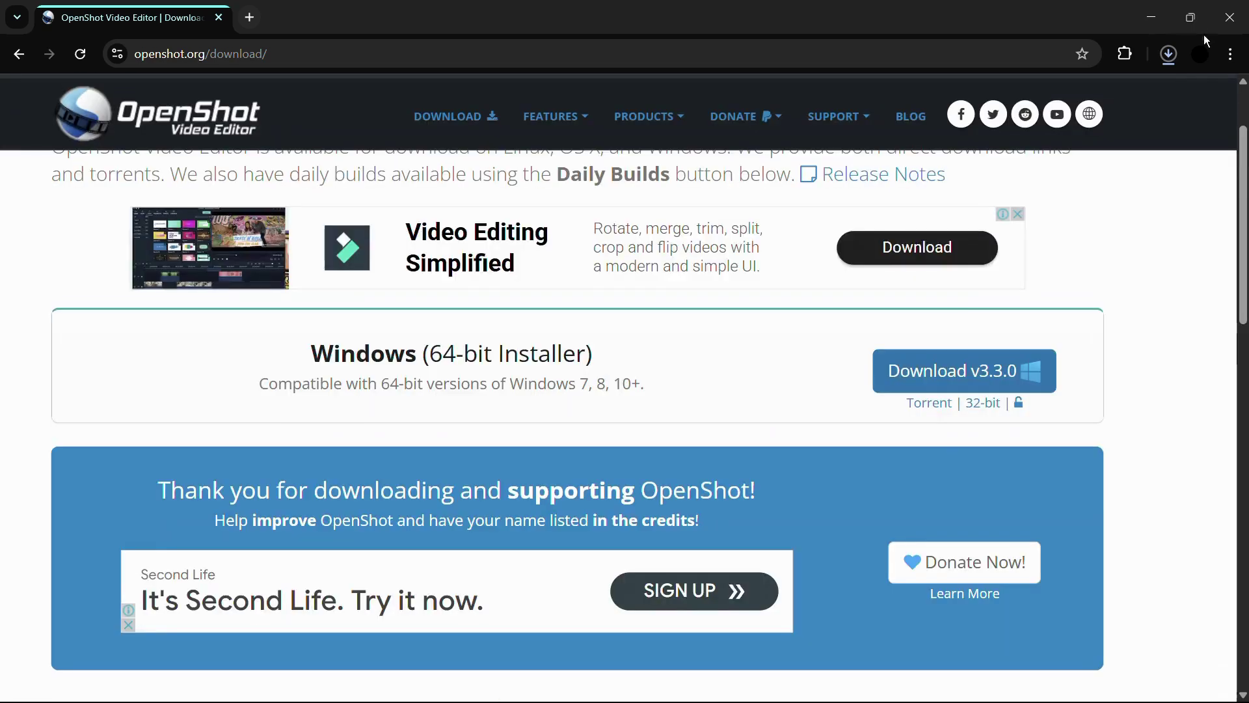
# - Check the OpenShot-v3.3.0-x86_64.exe download progress in Chrome's download history
pyautogui.click(1161, 59)
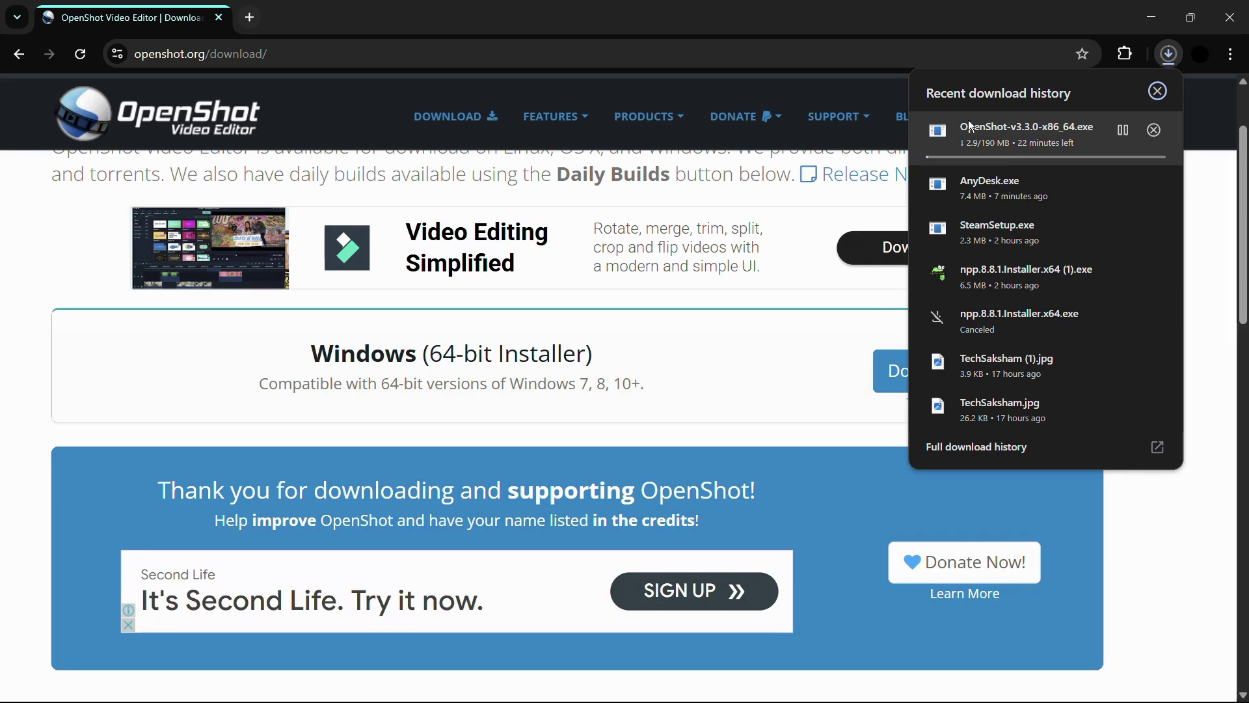
pyautogui.click(536, 28)
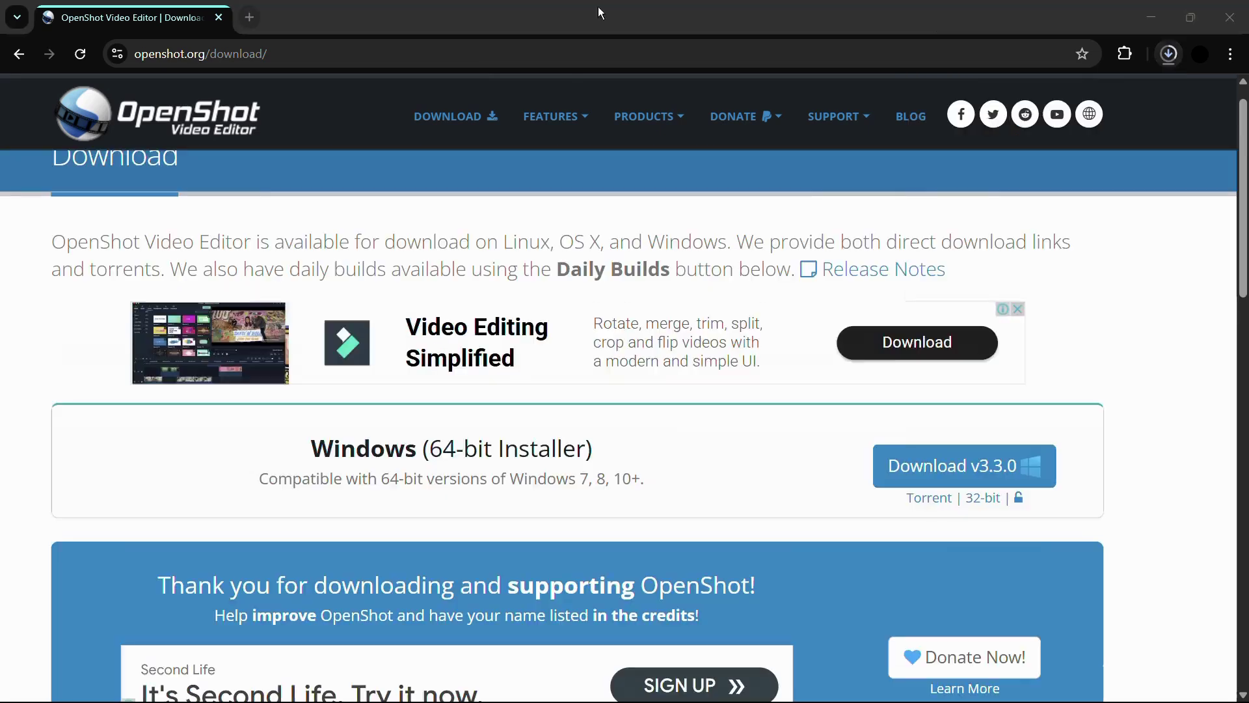
pyautogui.click(1167, 56)
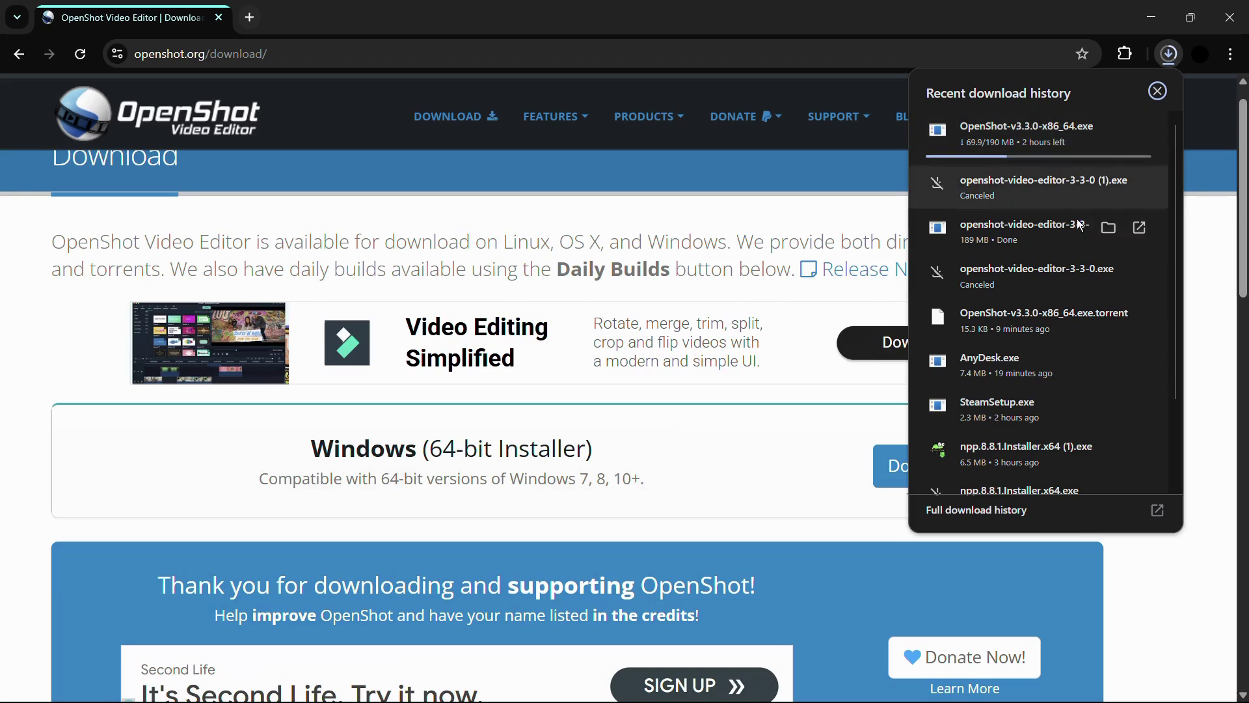
# - In the Downloads folder, delete the OpenShot .torrent file and launch openshot-video-editor-3-3-0
pyautogui.click(1109, 232)
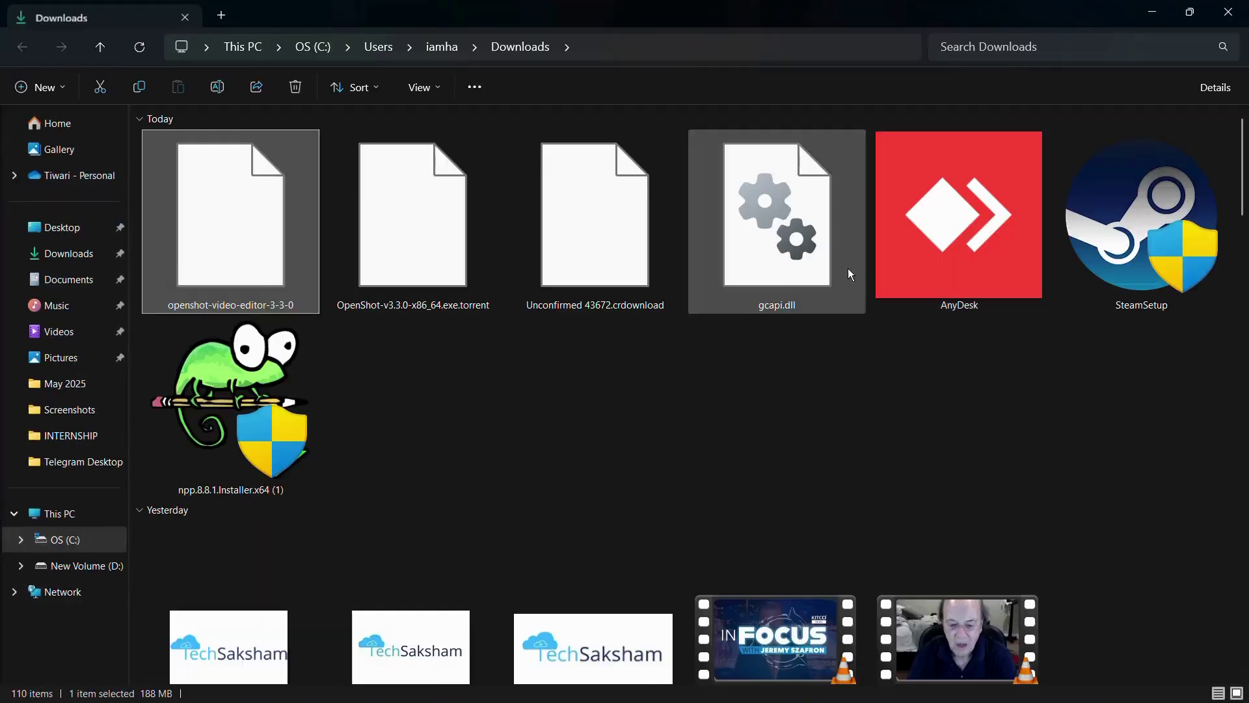
pyautogui.click(412, 264)
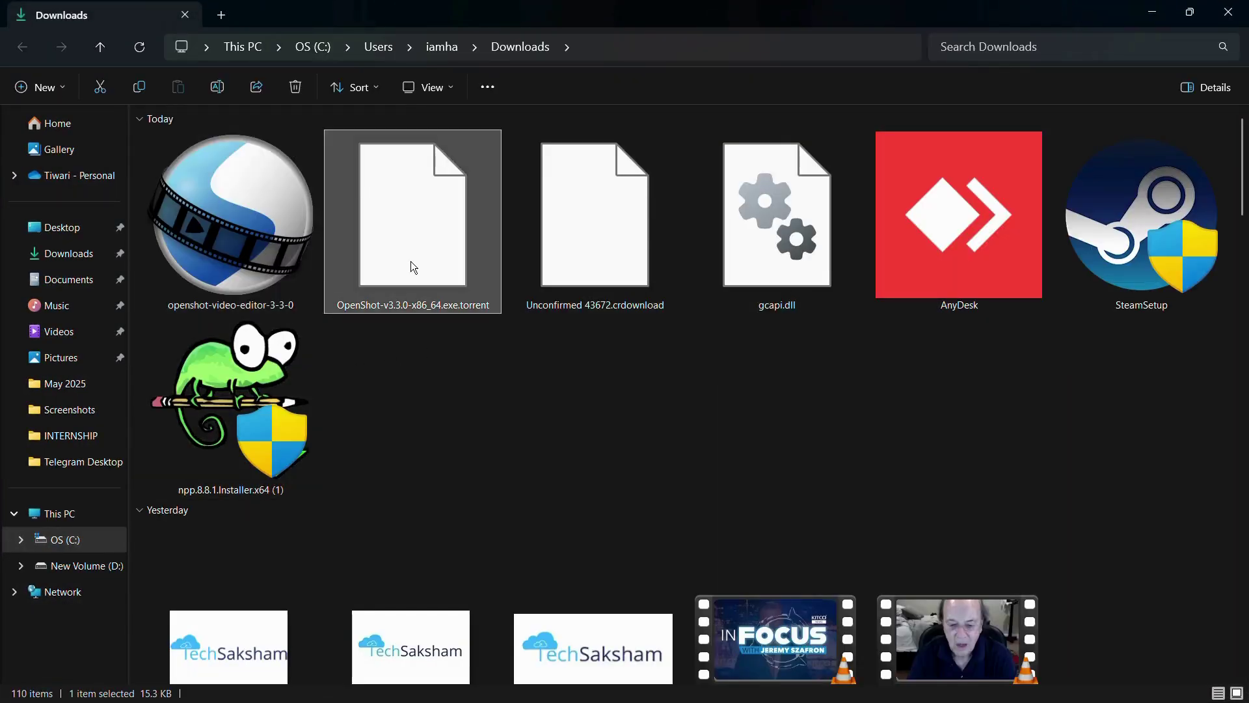
pyautogui.press('Delete')
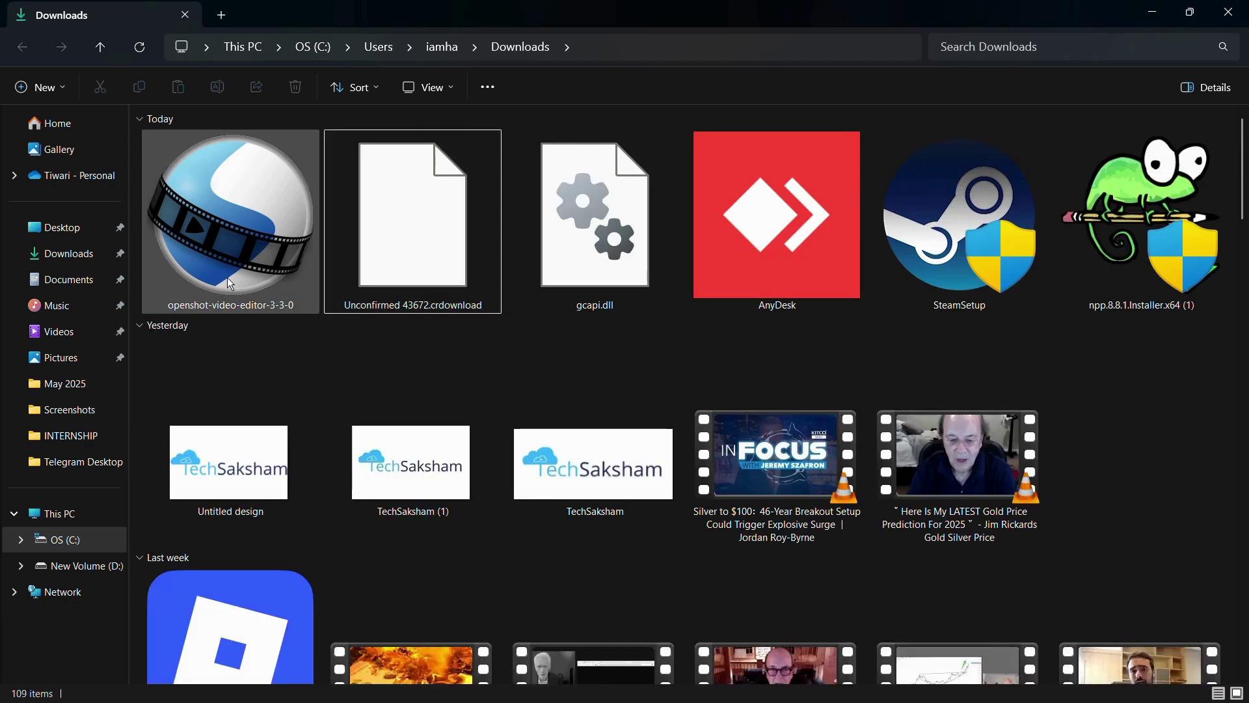
pyautogui.doubleClick(210, 212)
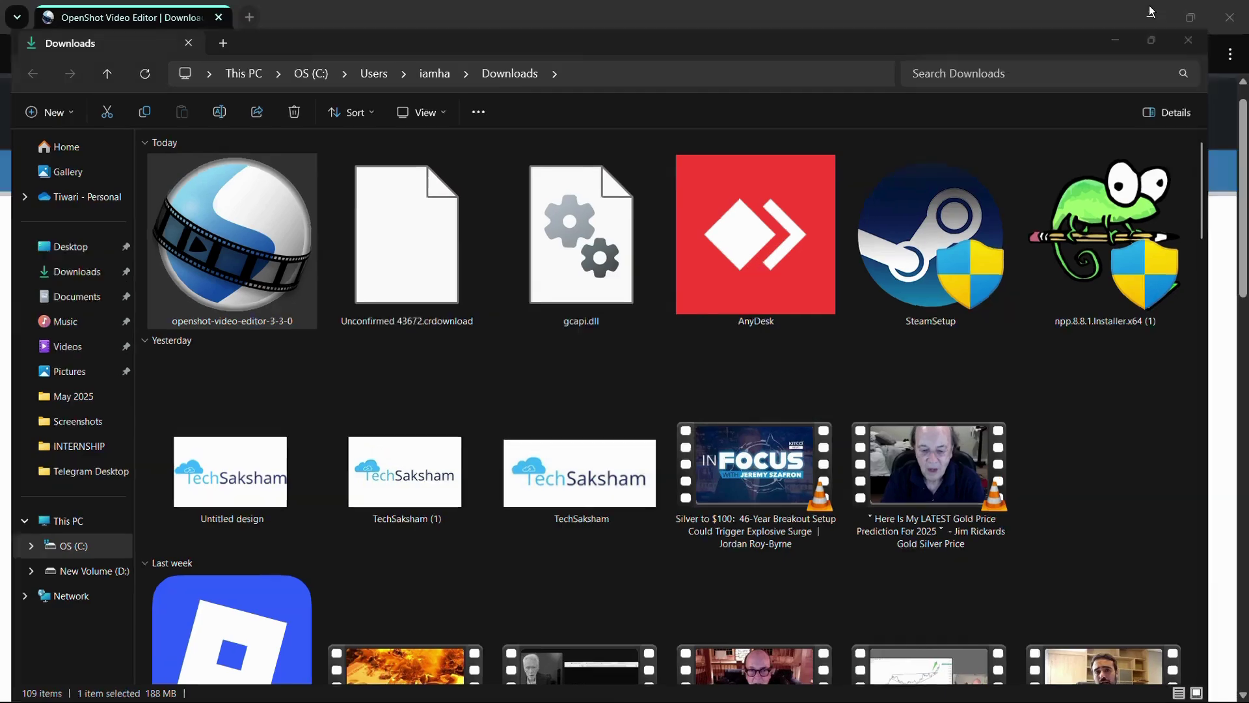
pyautogui.click(1153, 11)
# - Confirm English as the setup language and accept the GPL licence agreement
pyautogui.click(1152, 11)
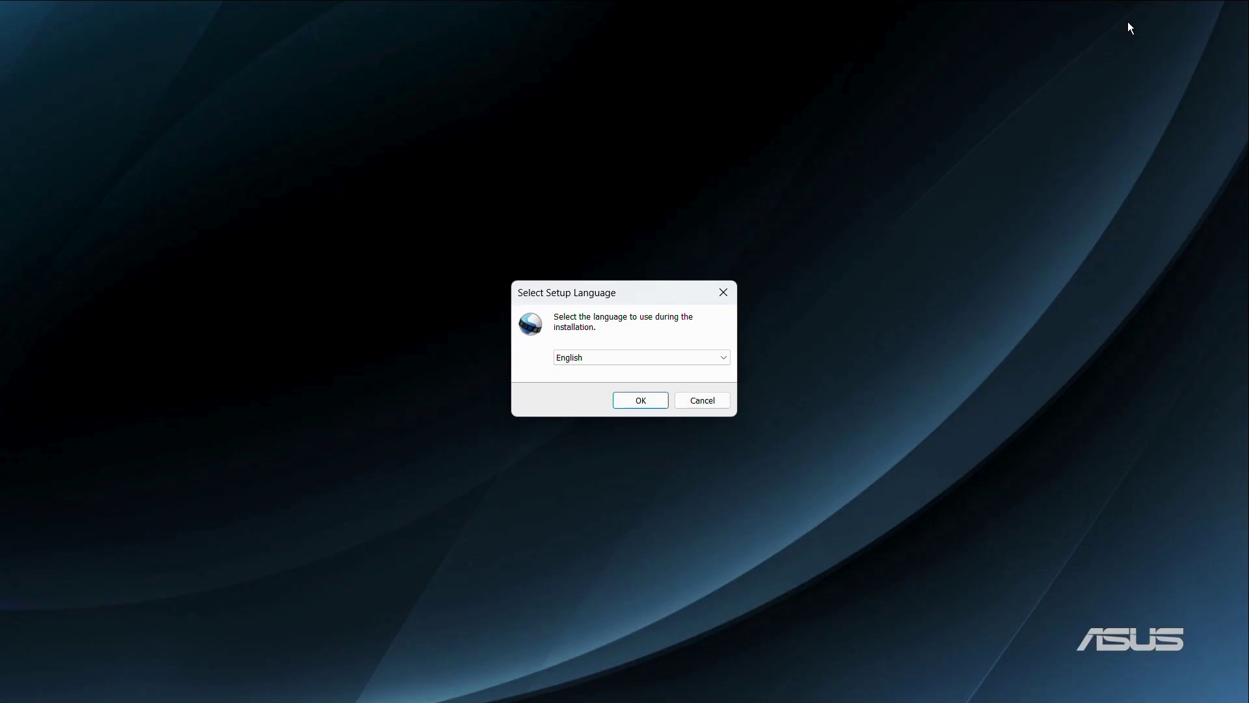
pyautogui.click(636, 399)
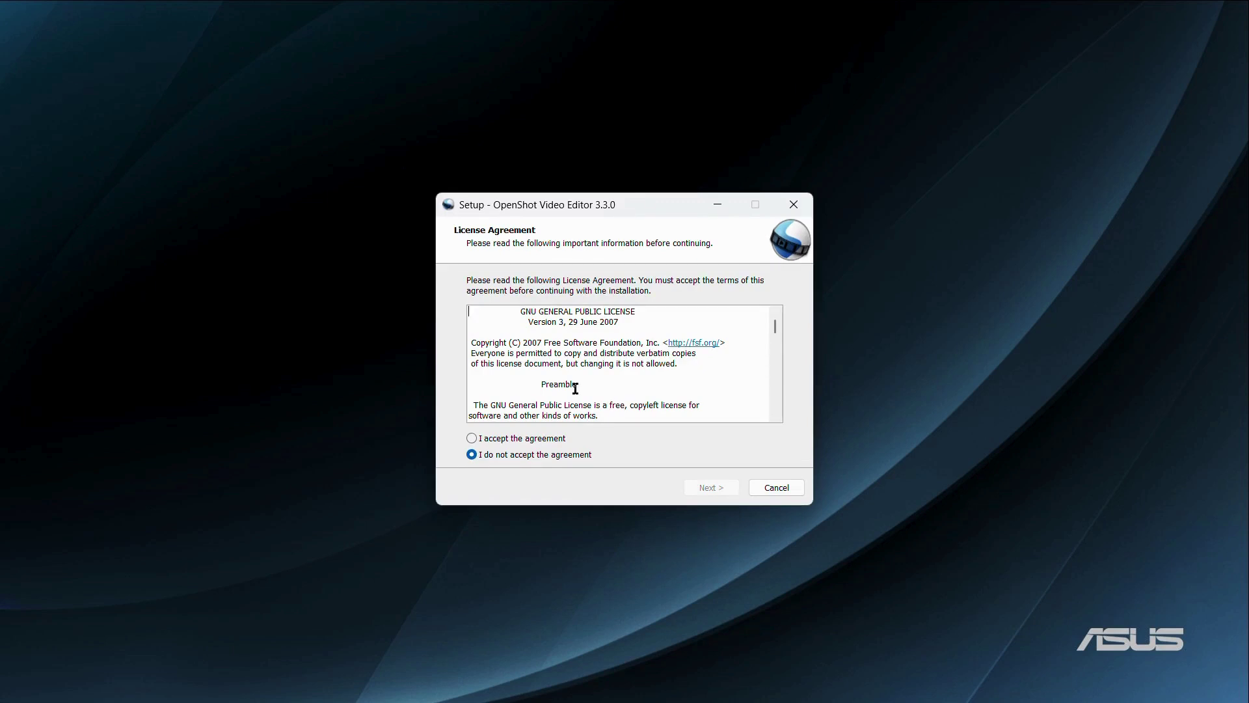
pyautogui.scroll(-2, 553, 361)
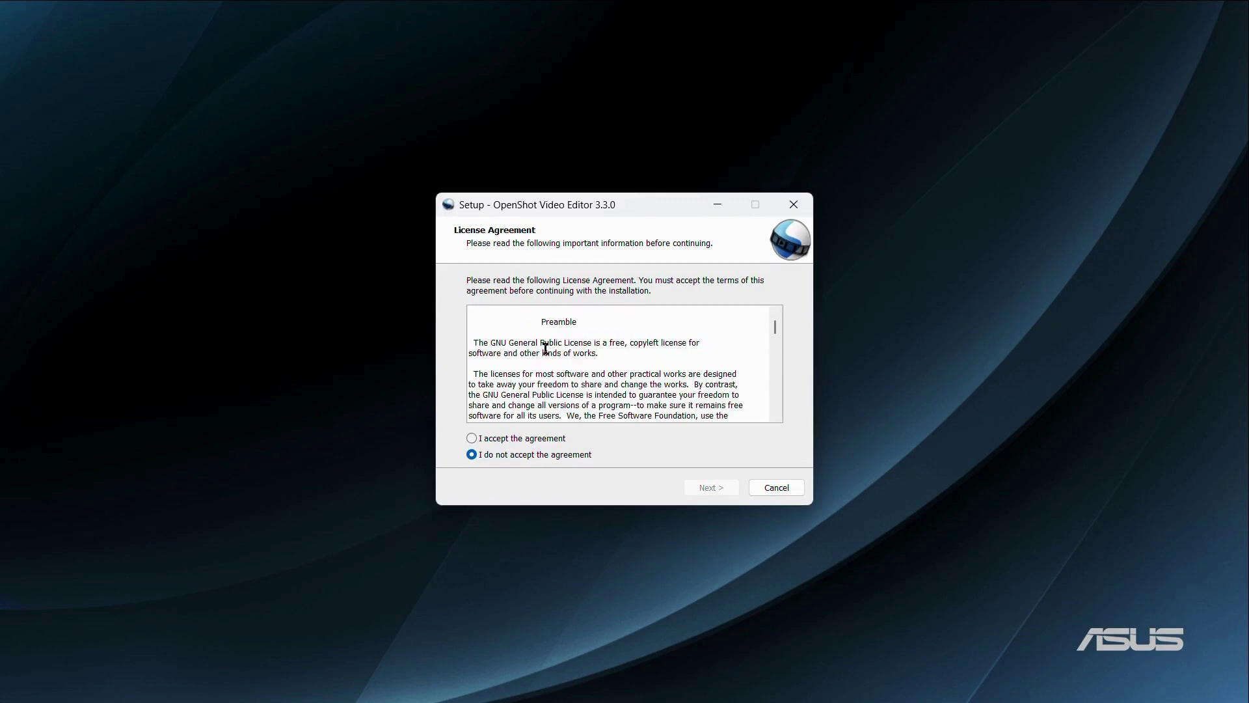
pyautogui.click(472, 439)
# - Keep the default install folder, tick 'Create a desktop shortcut', and reach Ready to Install
pyautogui.click(701, 491)
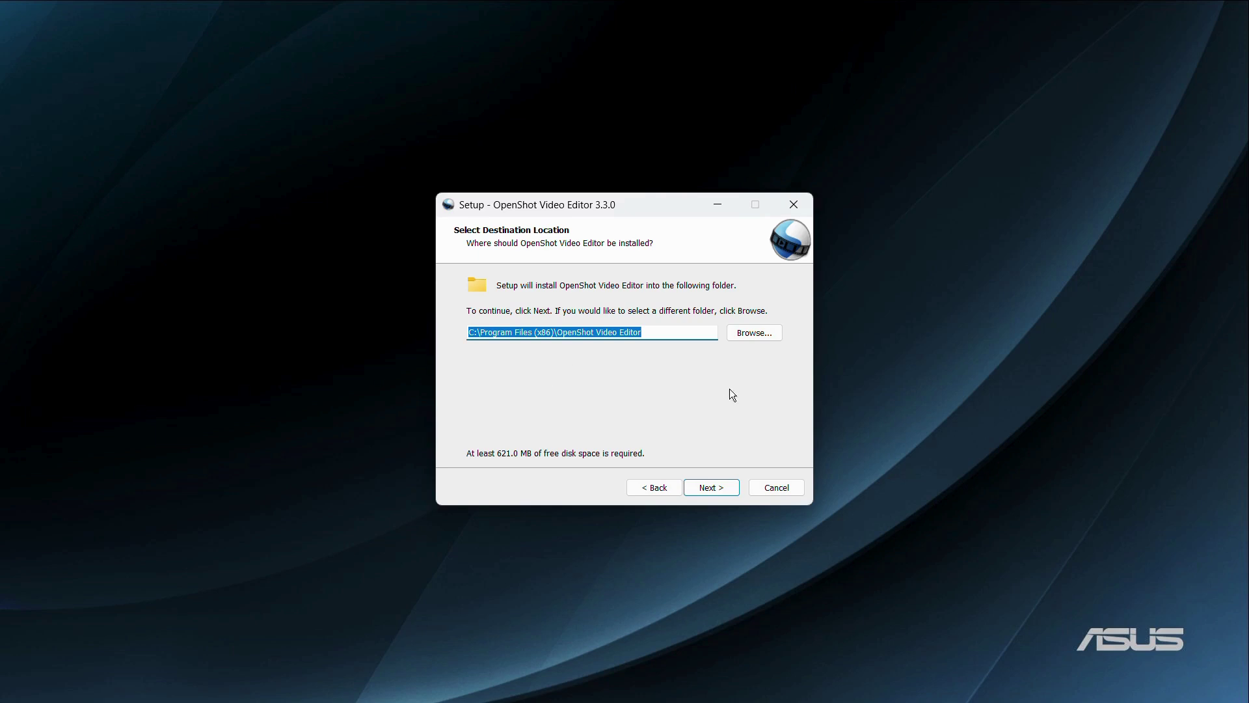
pyautogui.click(712, 486)
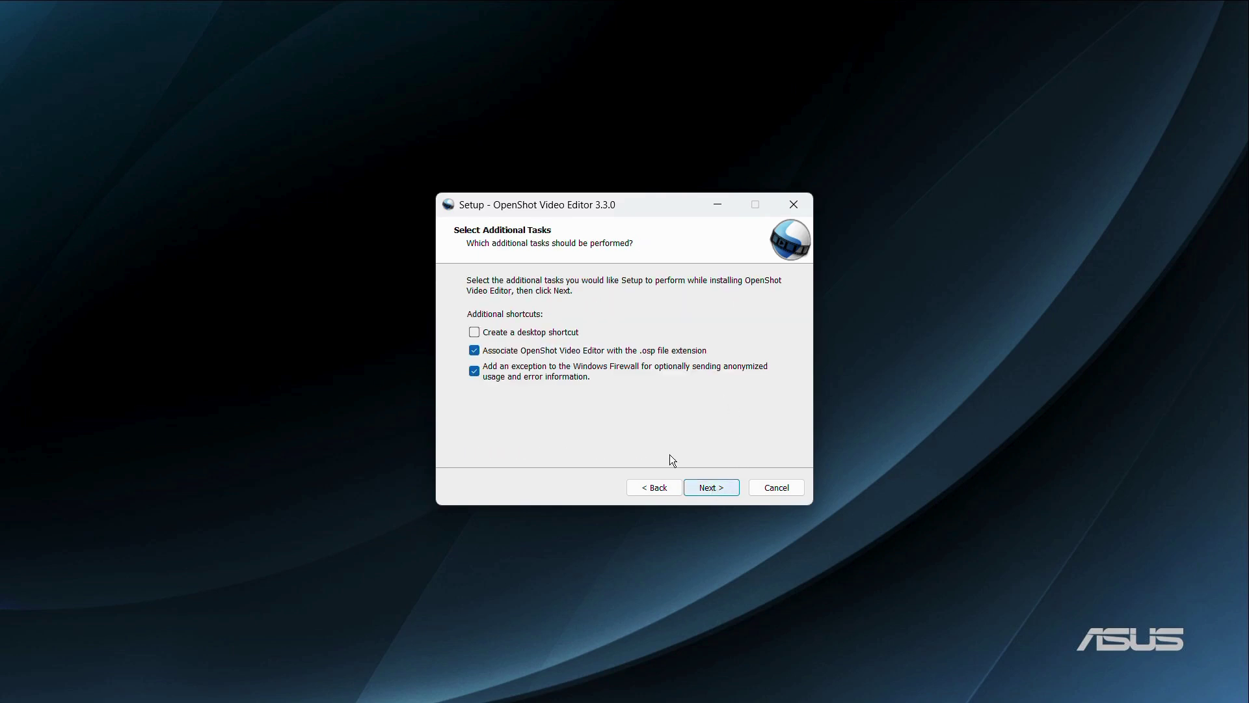
pyautogui.click(477, 334)
pyautogui.click(701, 489)
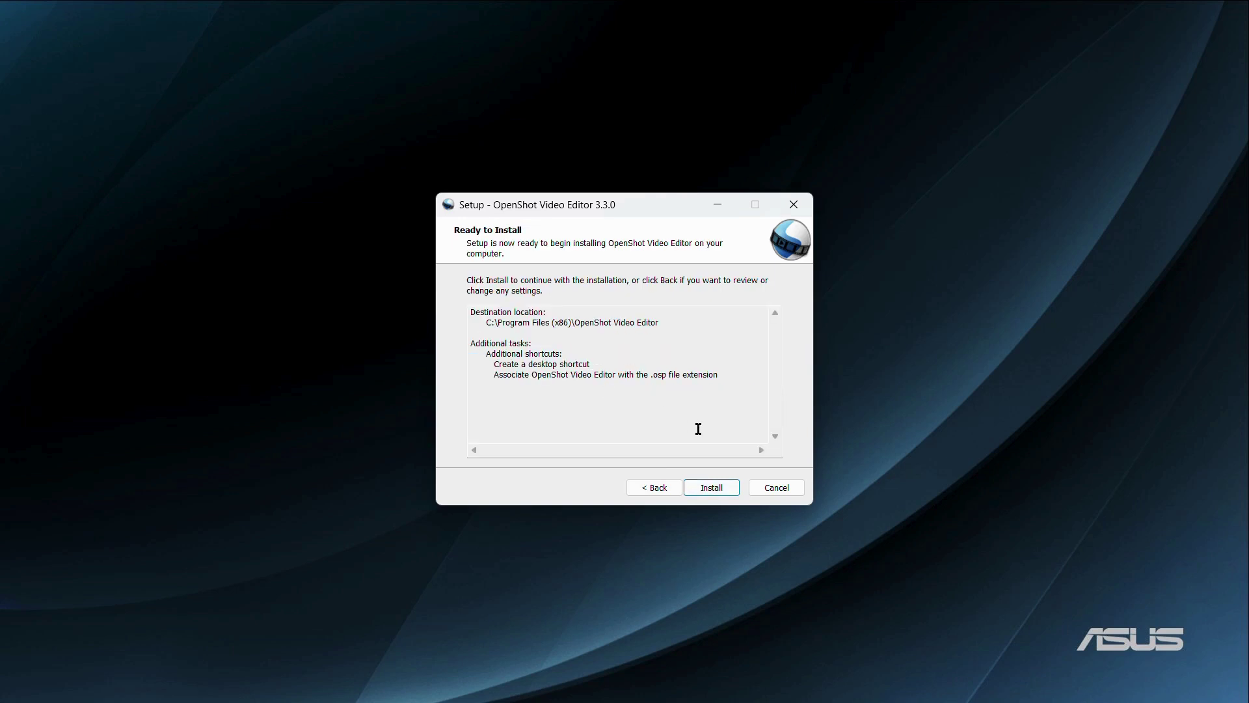
# - Install OpenShot 3.3.0 through to the final page, unticking 'Launch OpenShot Video Editor'
pyautogui.click(709, 484)
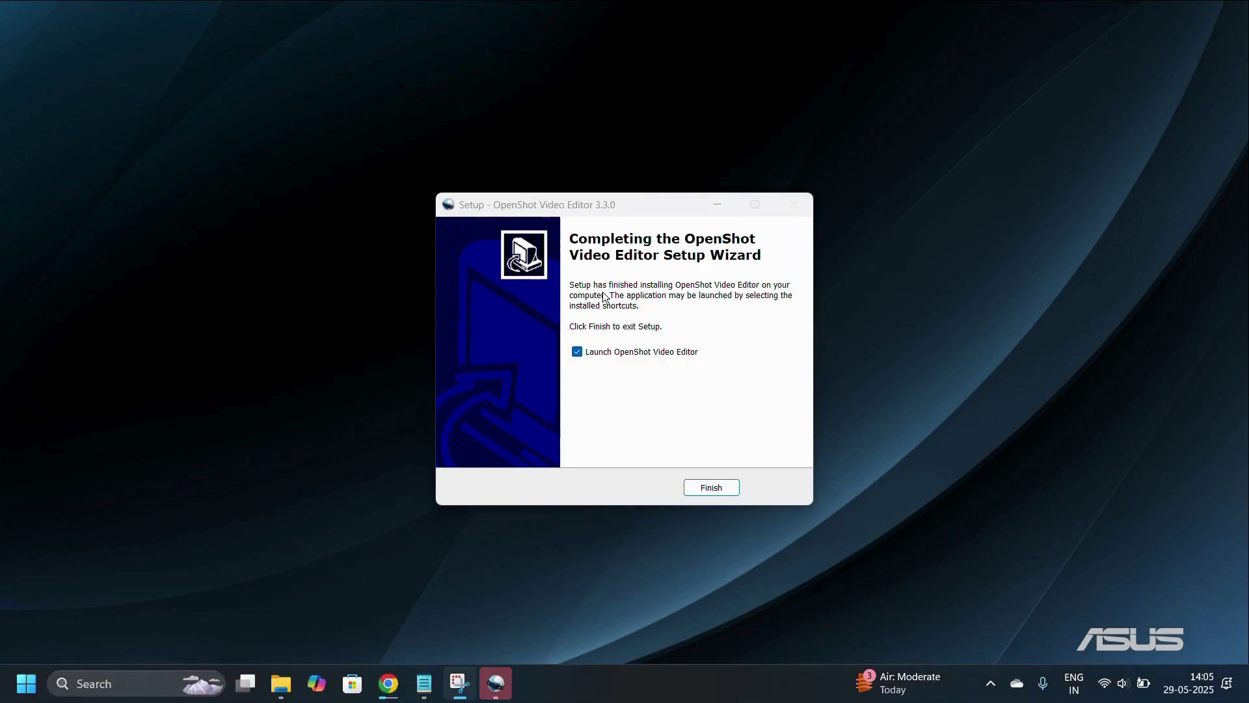
pyautogui.moveTo(579, 204); pyautogui.dragTo(595, 182)
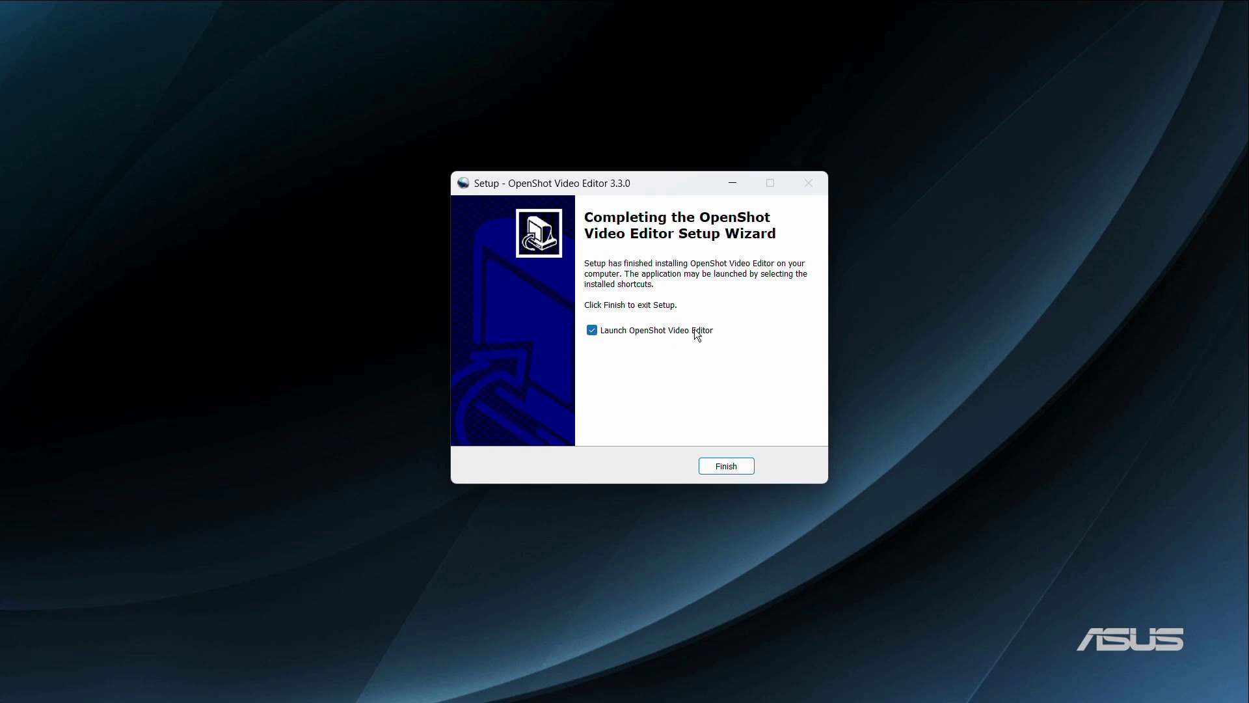
pyautogui.click(593, 332)
# - Re-tick 'Launch OpenShot Video Editor' and allow OpenShot through Windows Firewall
pyautogui.click(593, 332)
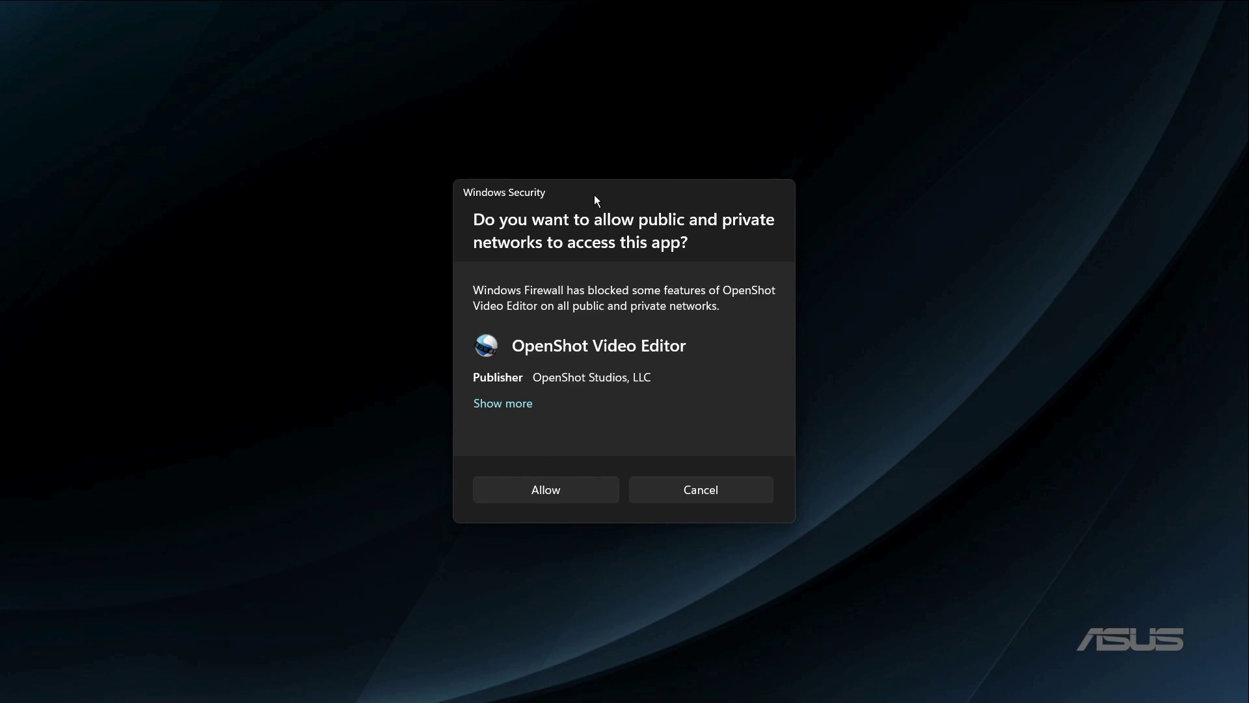
pyautogui.click(557, 485)
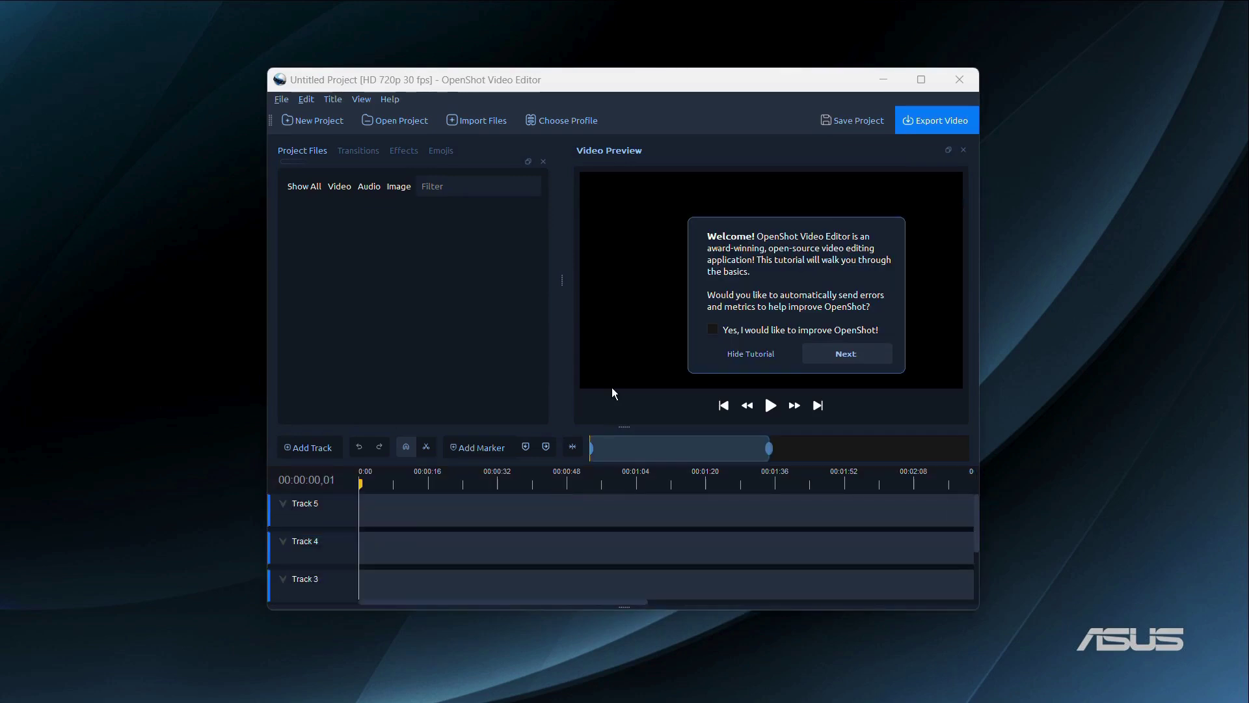
# - Maximize OpenShot, step through every welcome-tour tip, then open and cancel Import Files
pyautogui.click(928, 83)
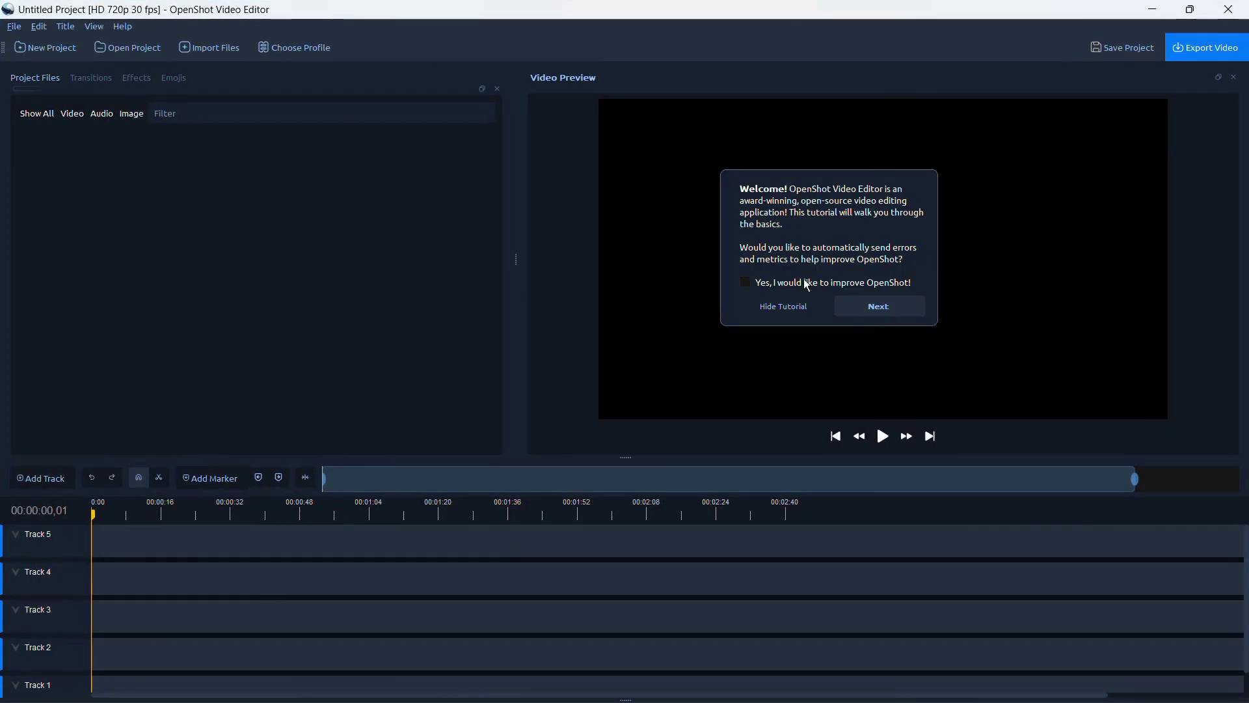
pyautogui.click(864, 319)
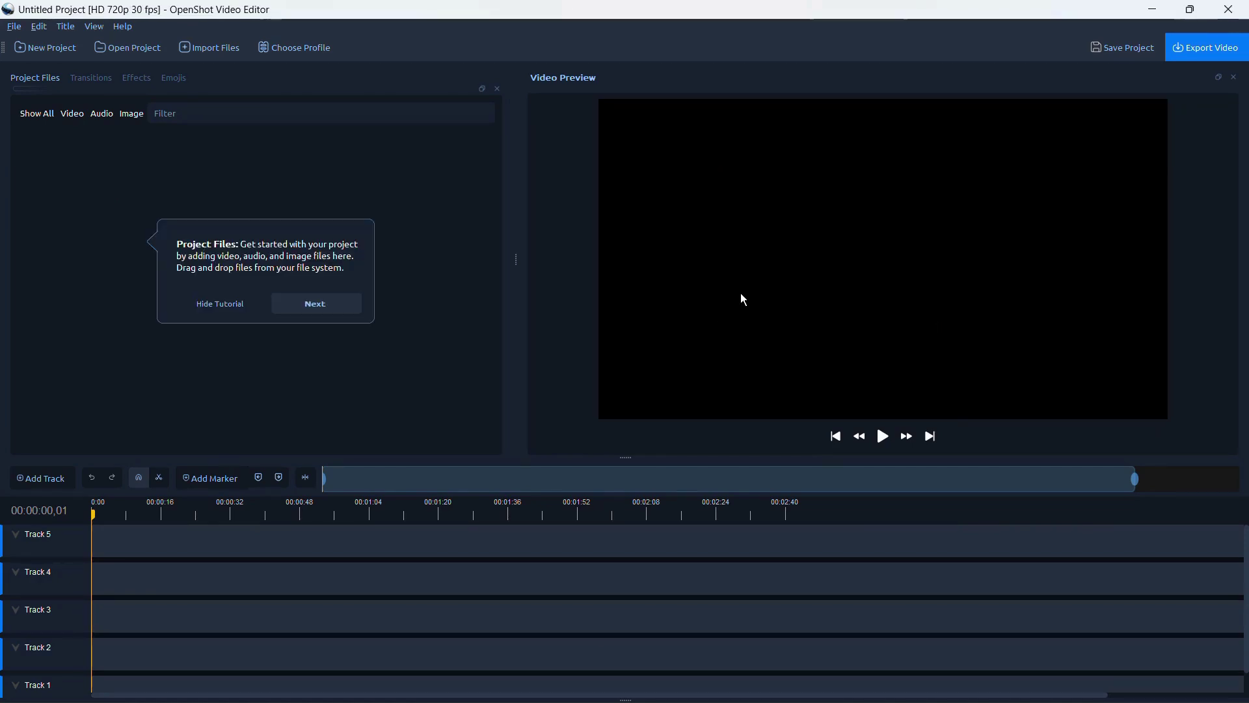
pyautogui.click(329, 305)
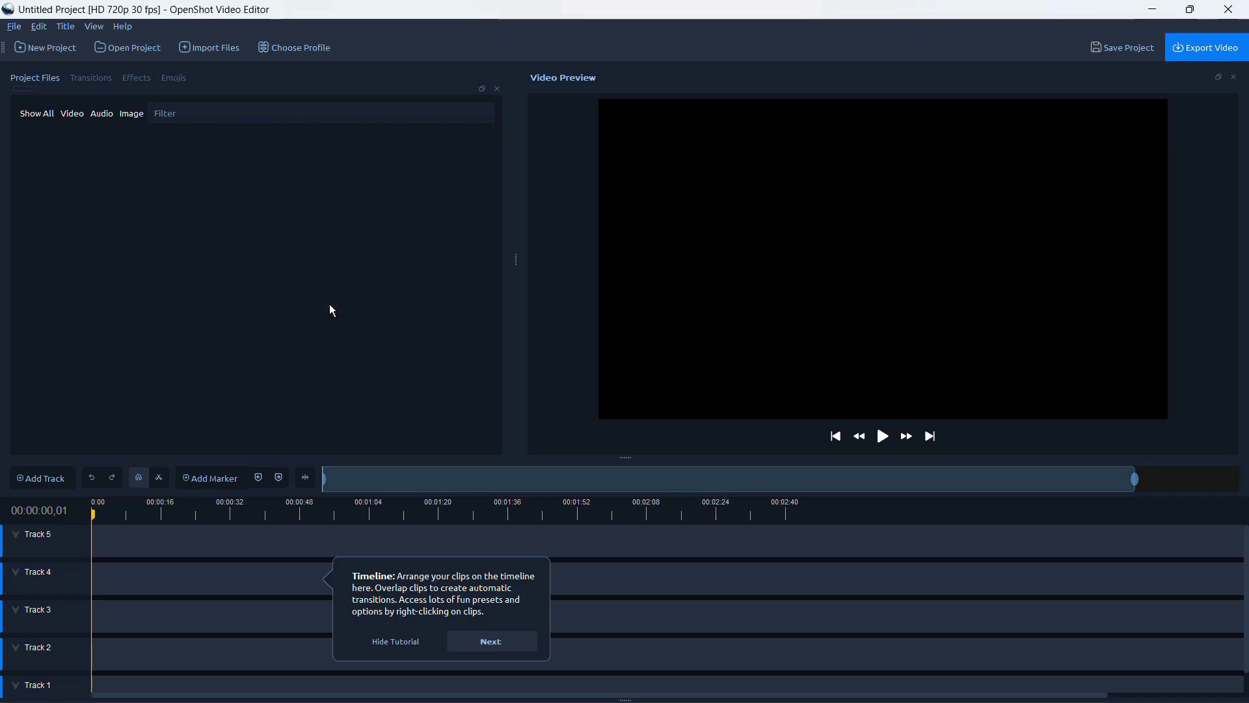
pyautogui.click(502, 643)
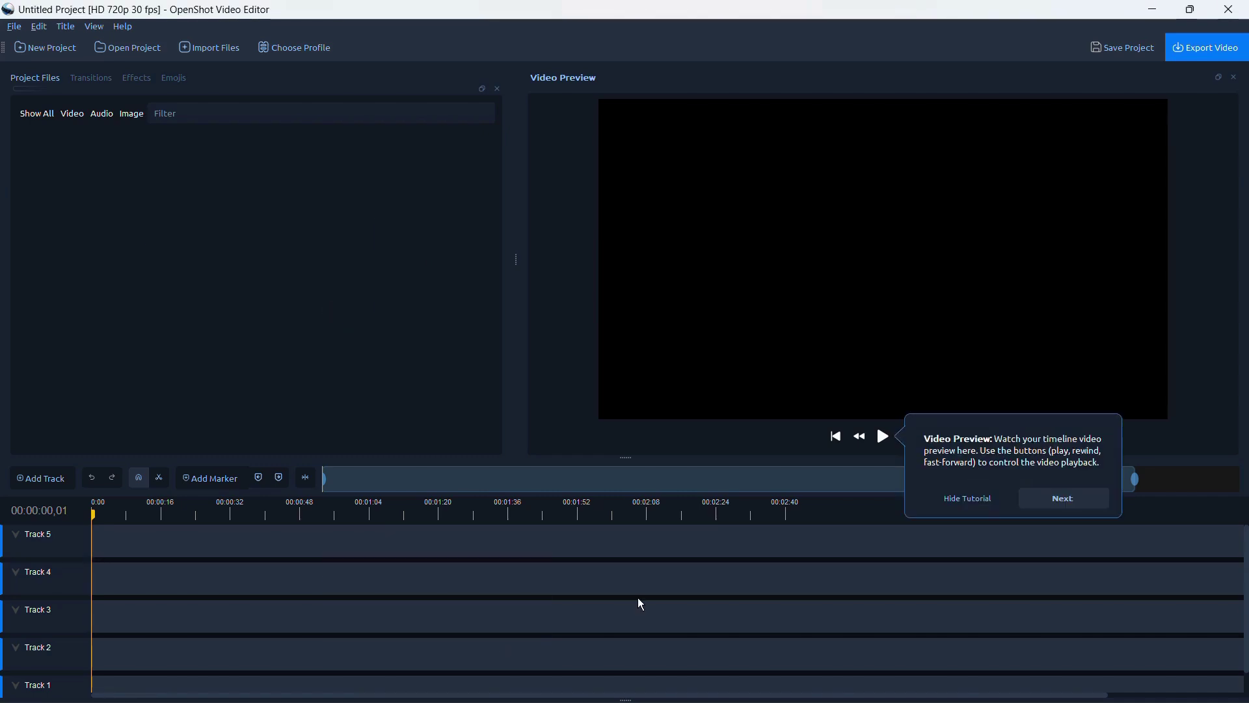
pyautogui.click(1053, 501)
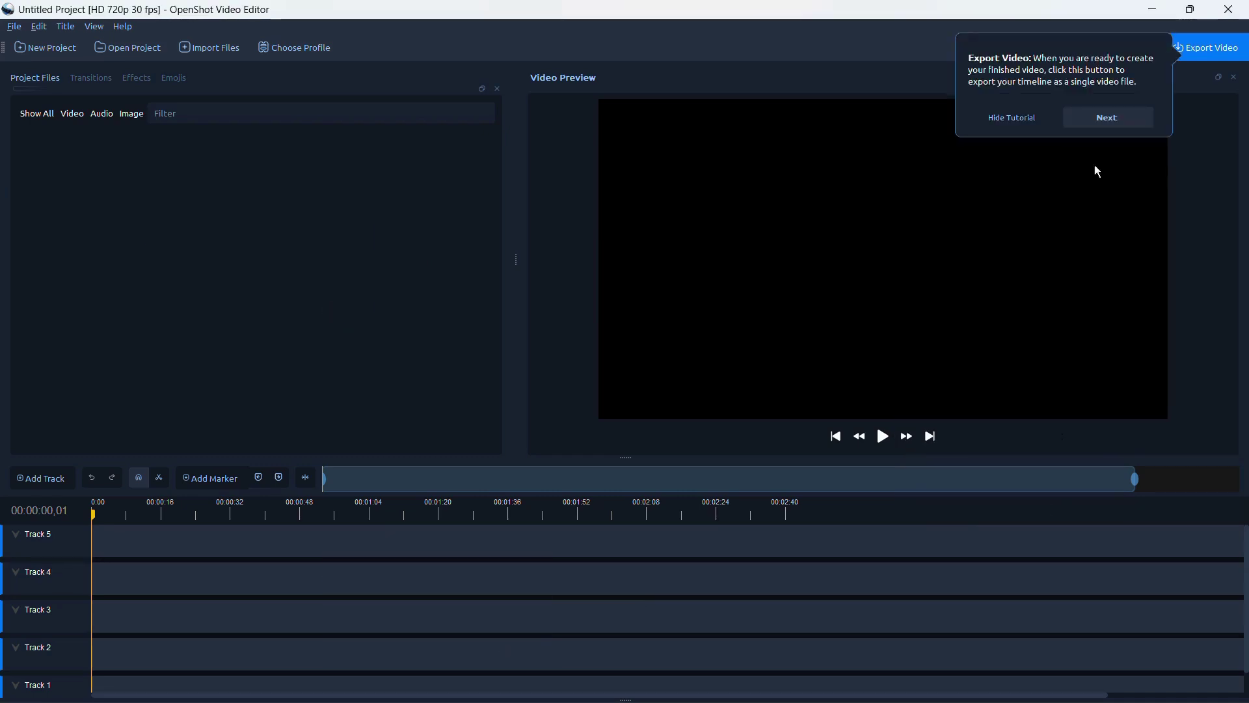
pyautogui.click(1095, 121)
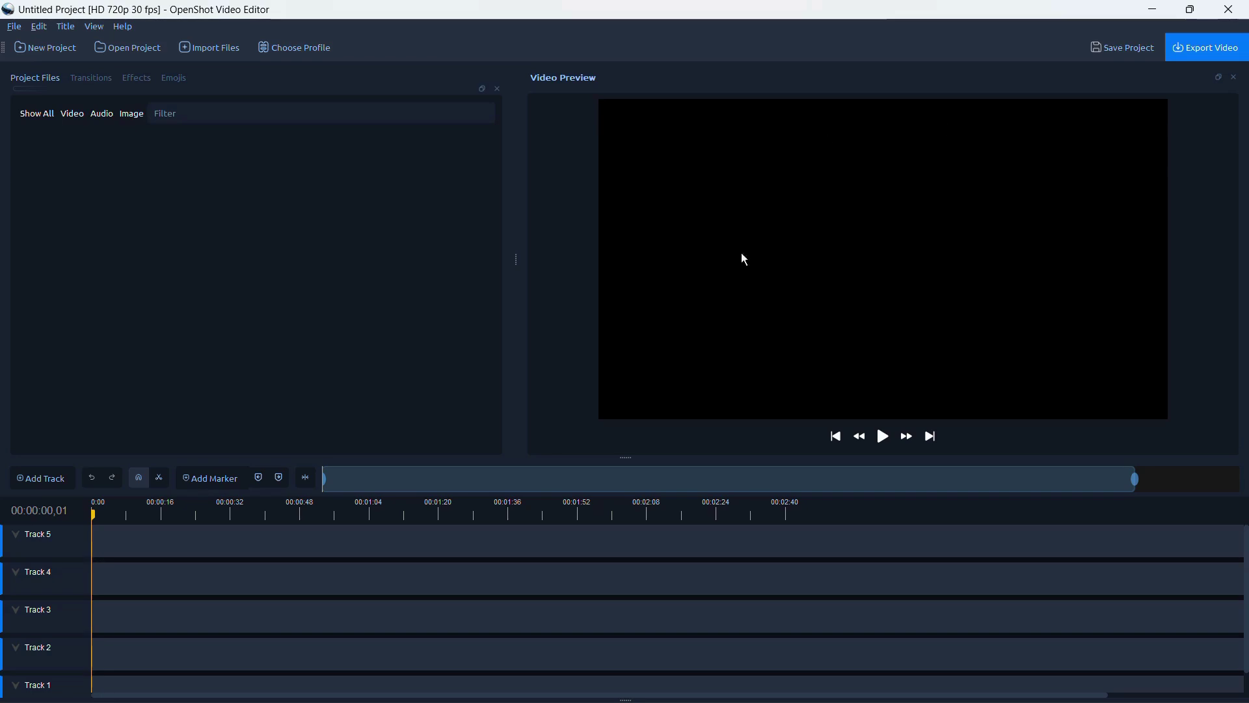
pyautogui.click(208, 47)
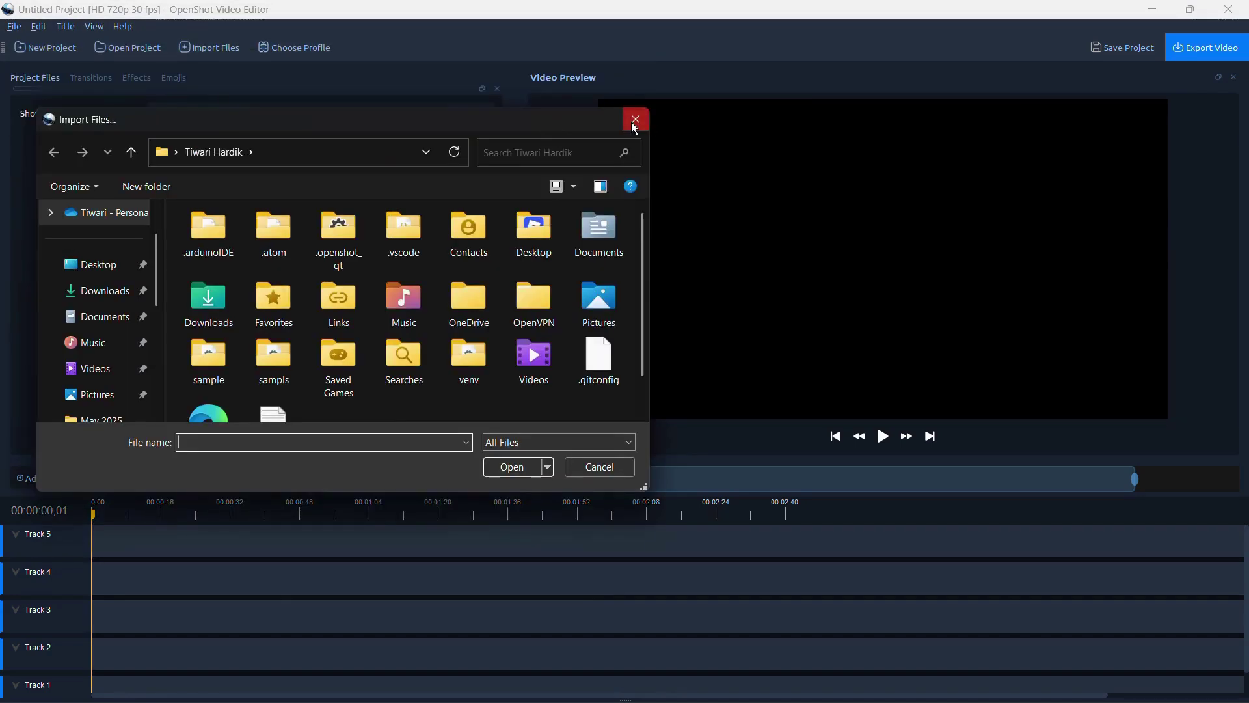
pyautogui.click(635, 122)
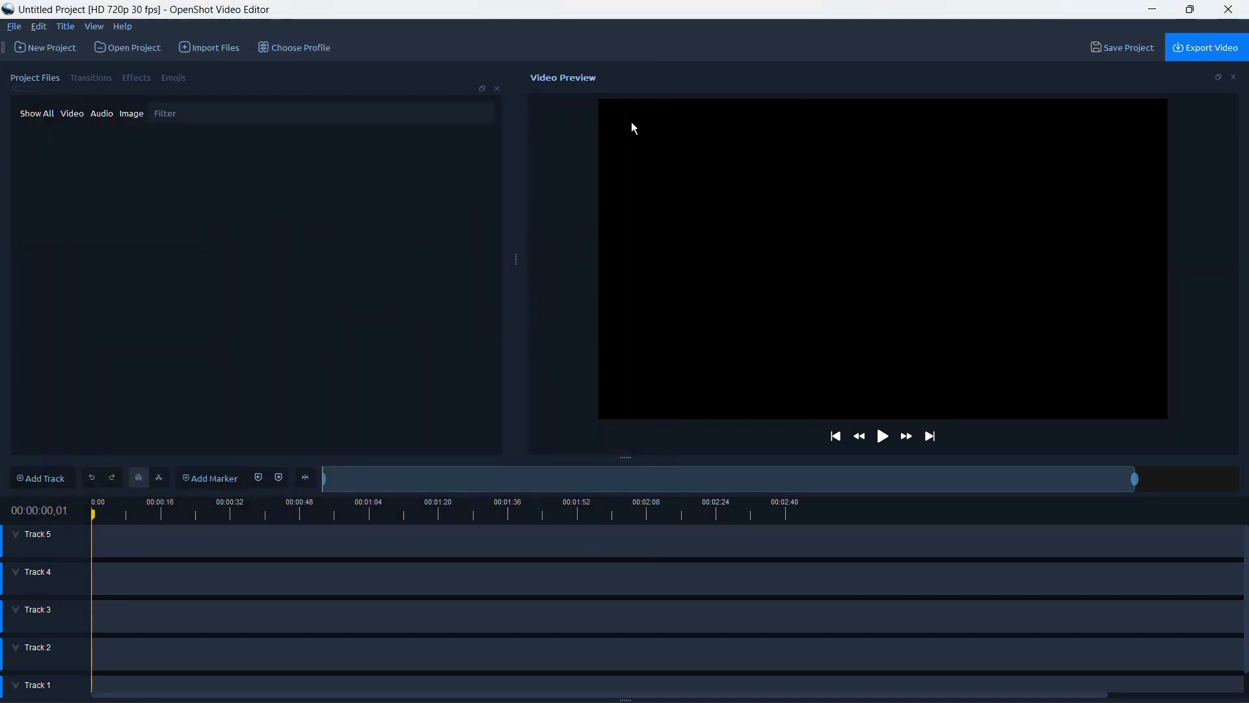